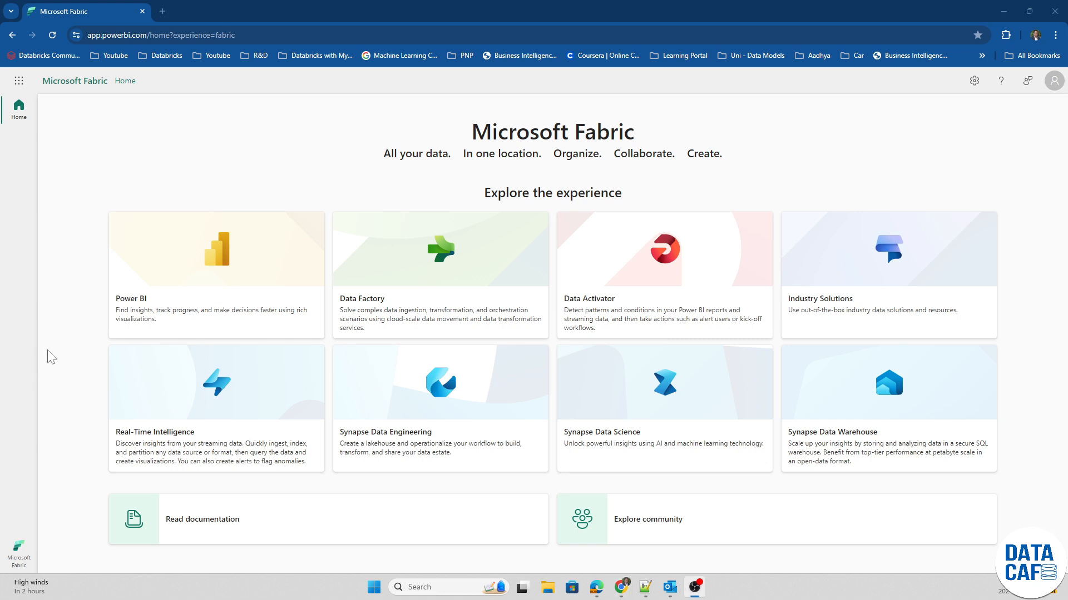
Switch to the Synapse Data Warehouse experience and create a workspace named DW_demo.
left_click(19, 549)
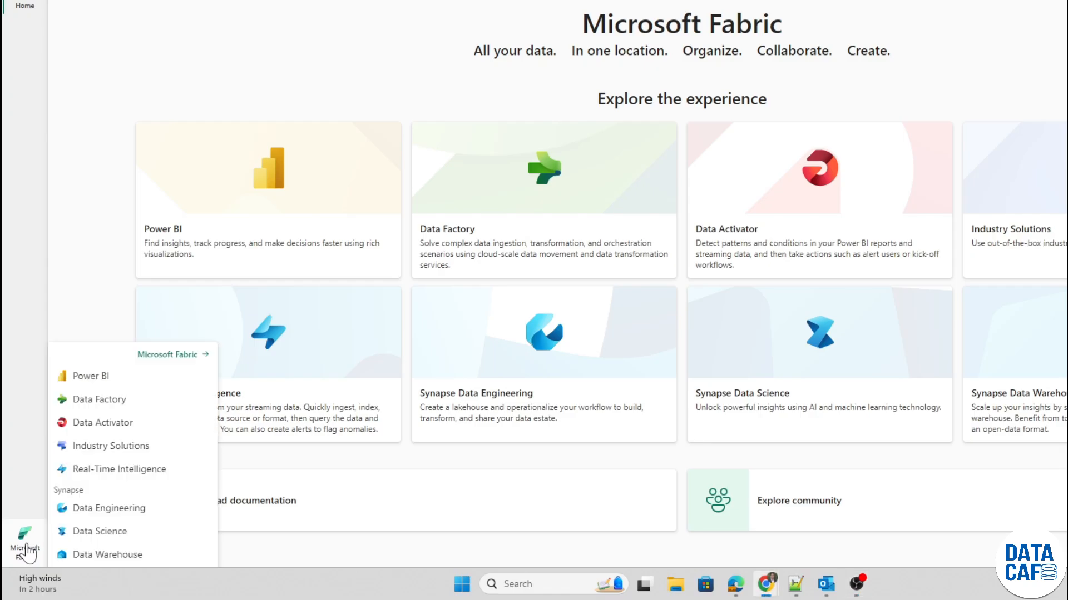
left_click(114, 558)
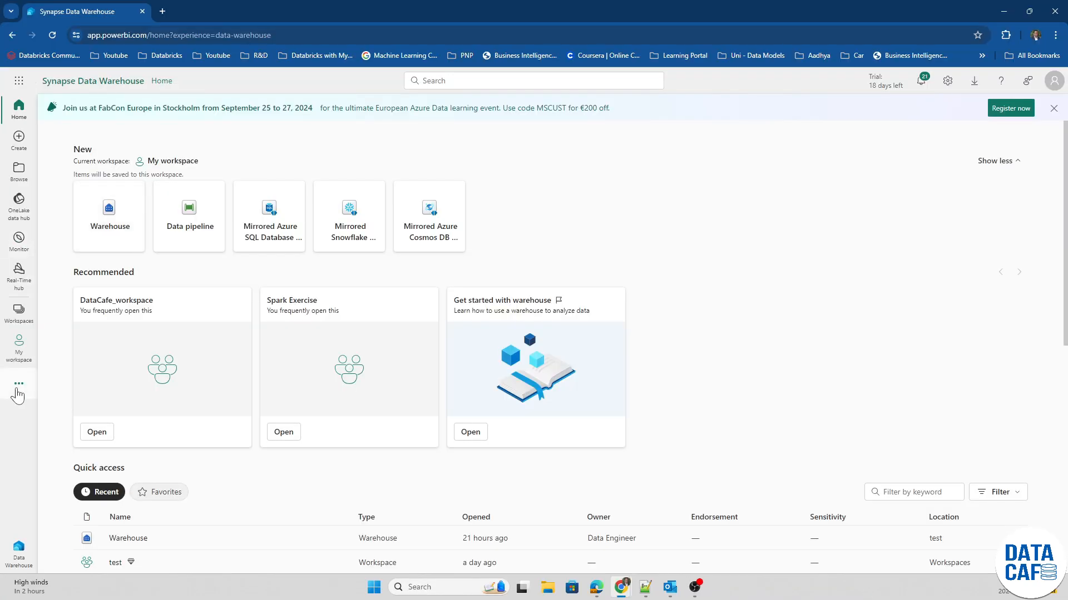
left_click(20, 317)
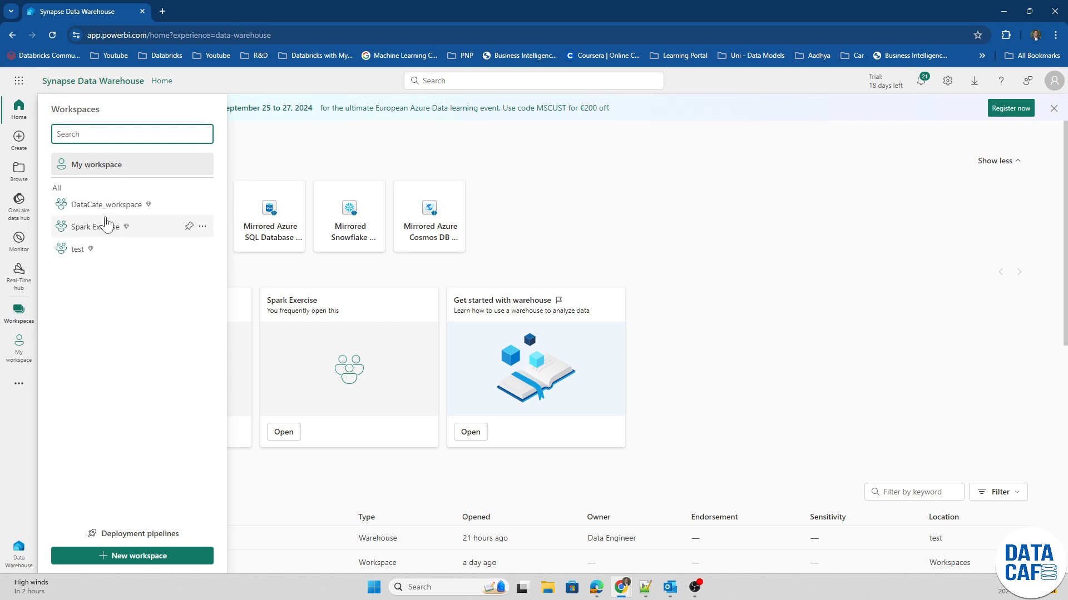
left_click(124, 557)
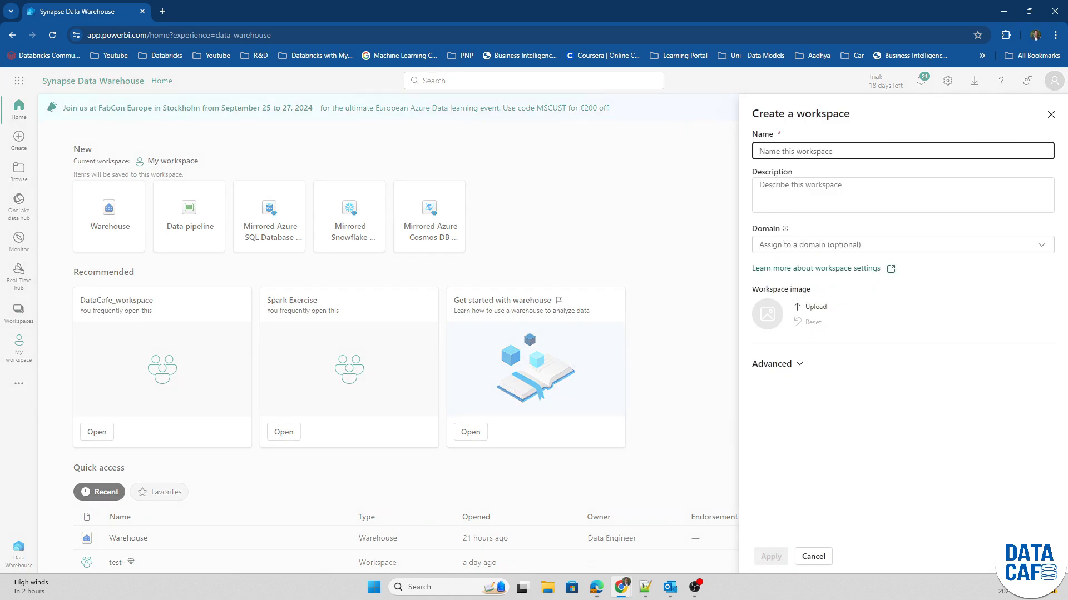
type("DW_demo")
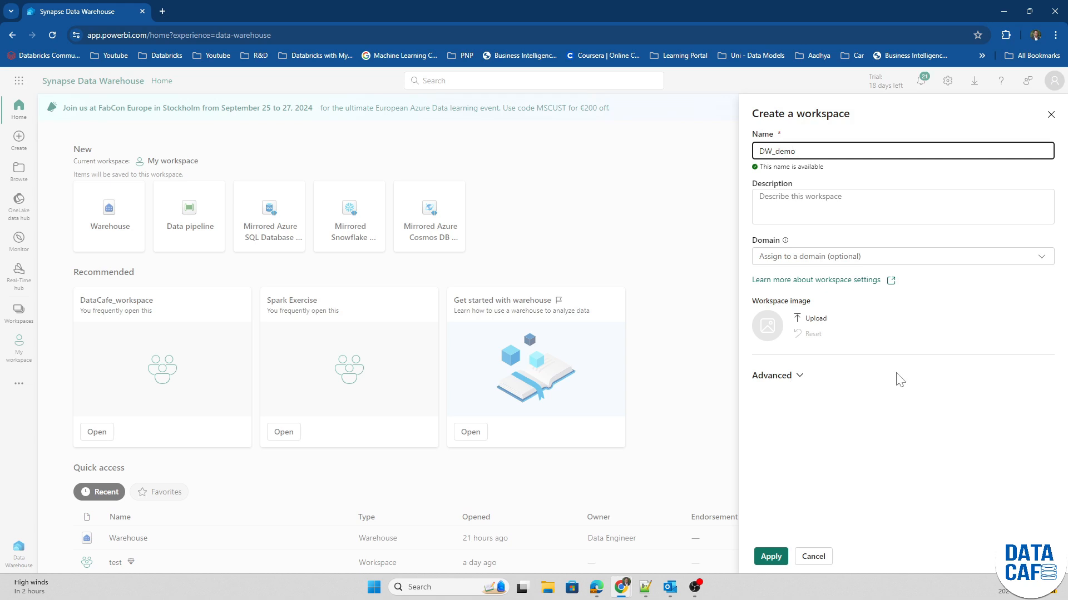
left_click(771, 558)
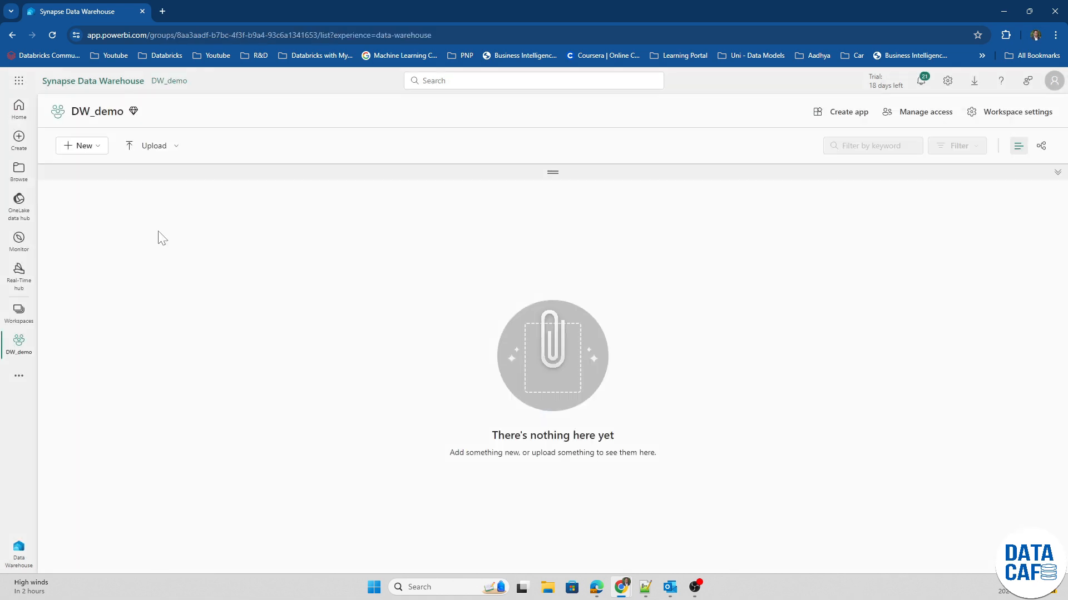
Start creating a new warehouse item in the DW_demo workspace.
left_click(101, 156)
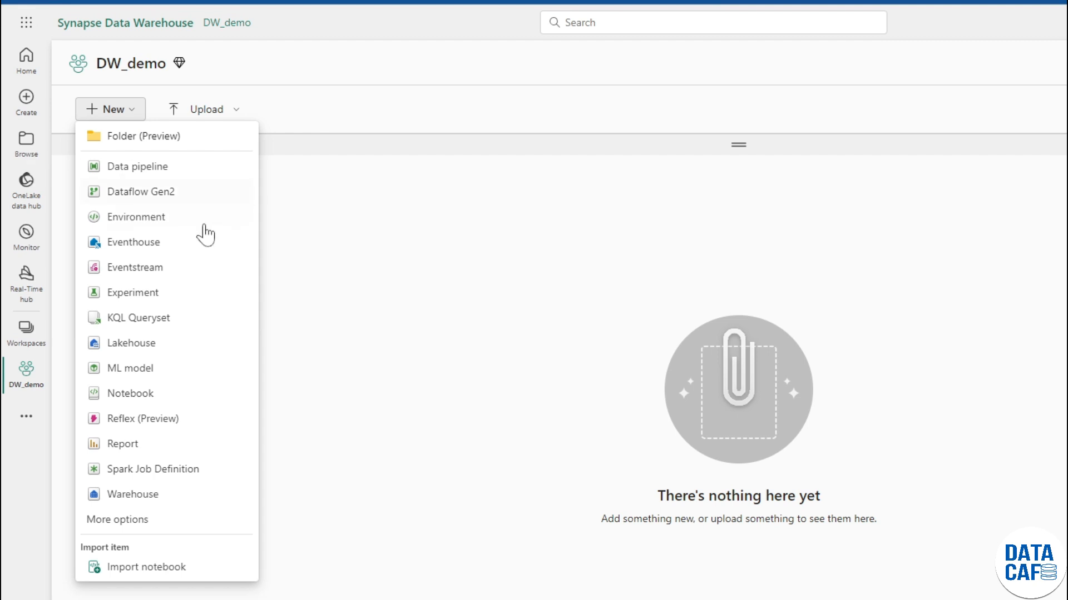
left_click(128, 495)
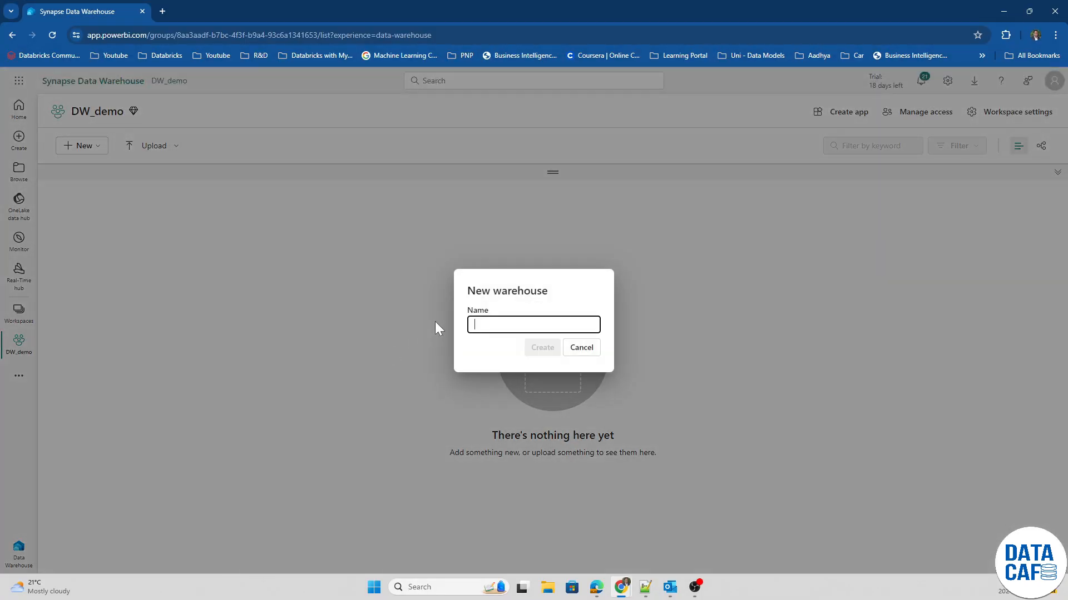
type("Demo")
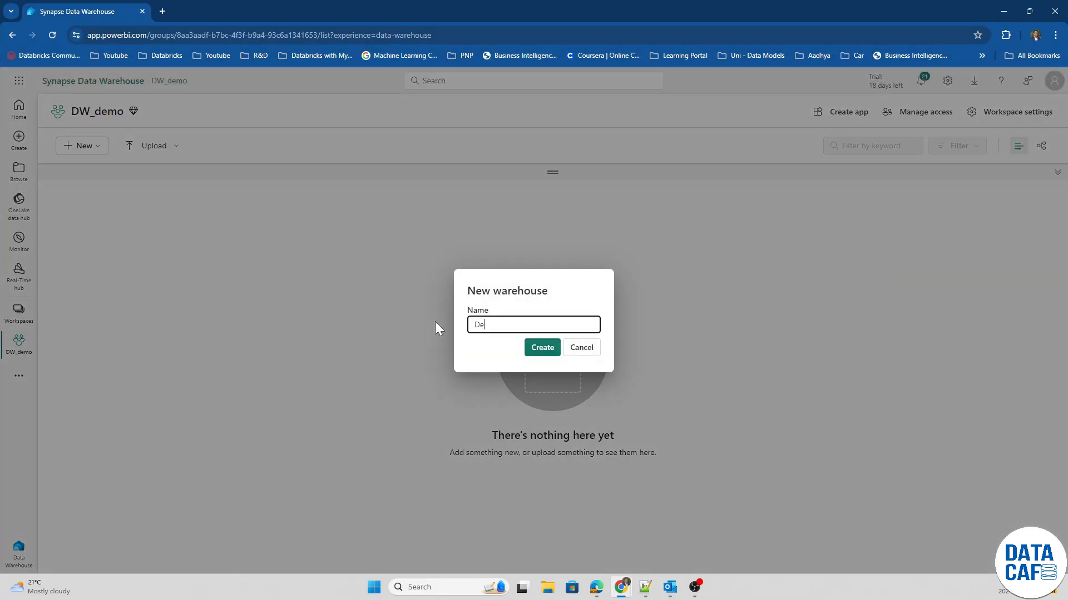
type("_DW")
key("BackSpace")
key("BackSpace")
key("BackSpace")
key("BackSpace")
key("BackSpace")
key("BackSpace")
key("BackSpace")
Name the new warehouse DW_demo and create it.
type("DW_demo")
left_click(536, 352)
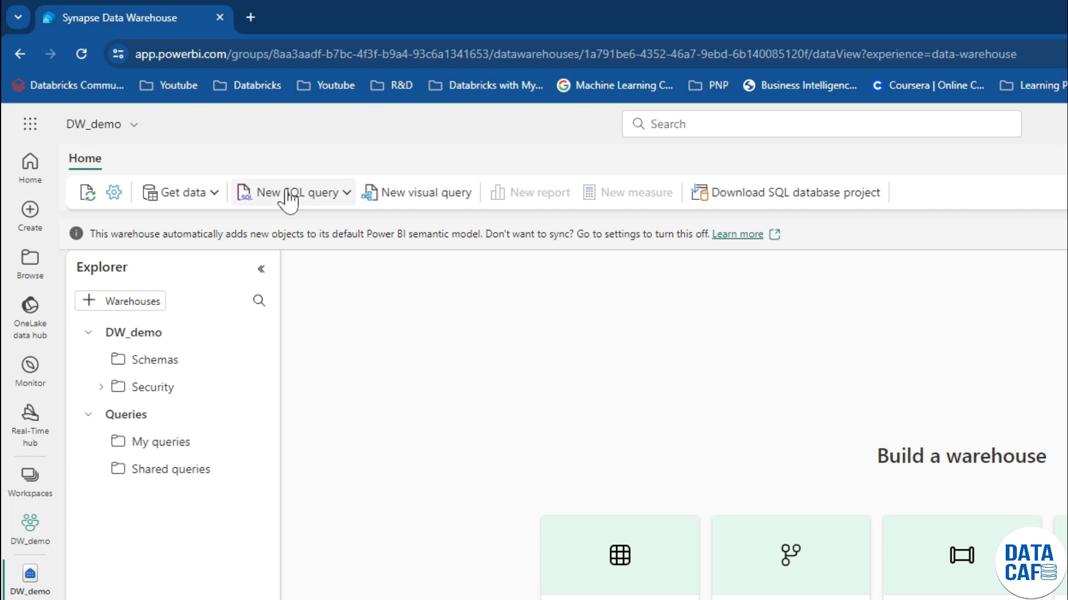
In a new SQL query, paste and run the script creating dbo.DimProduct with ProductKey, ProductAltKey, ProductName, Category and ListPrice columns.
left_click(287, 195)
left_click(278, 253)
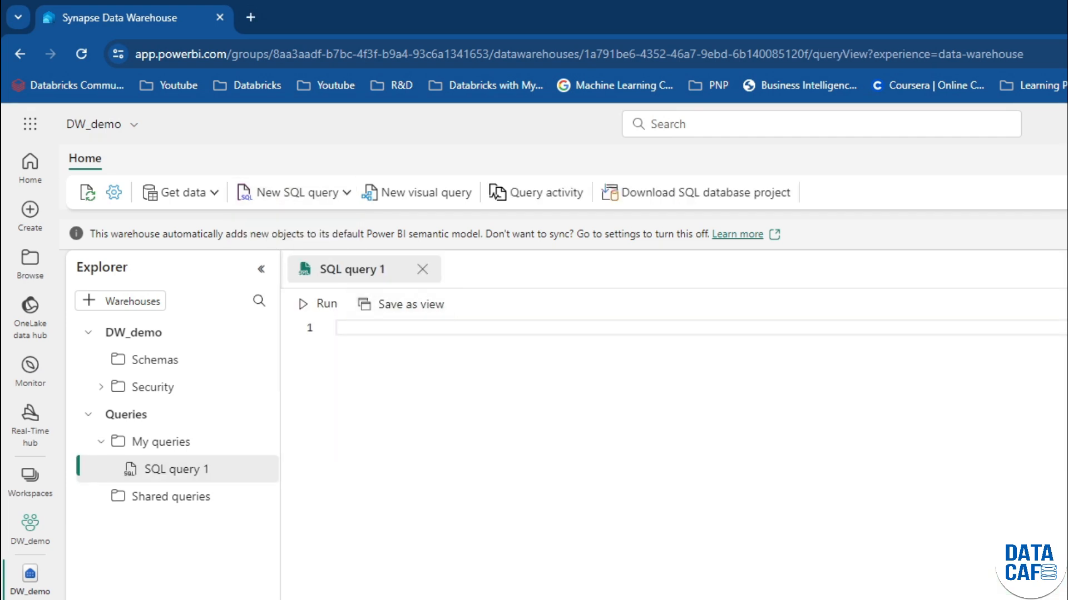
right_click(398, 333)
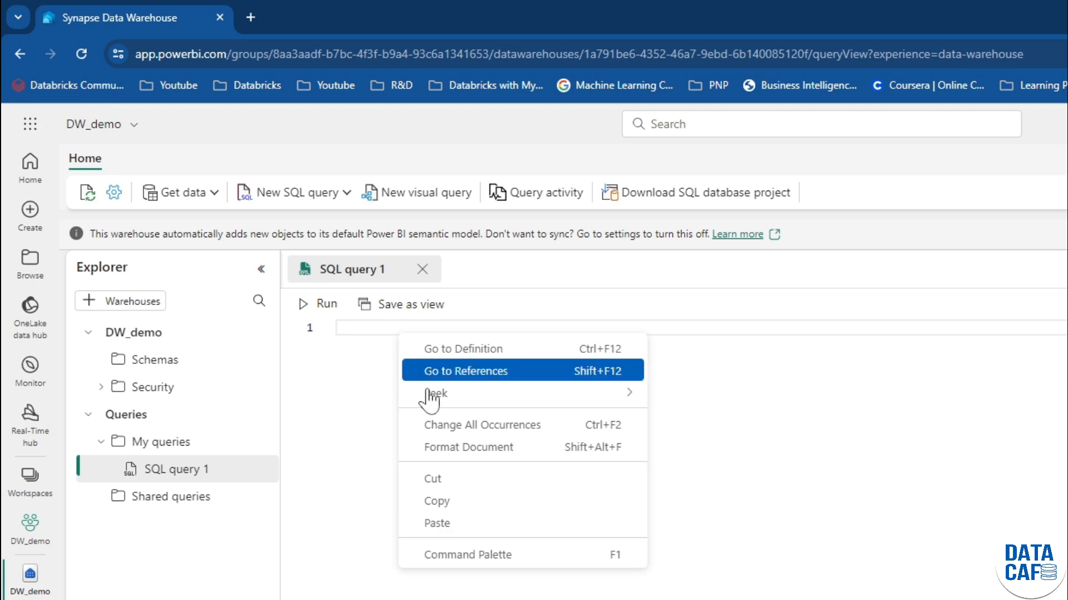
left_click(436, 524)
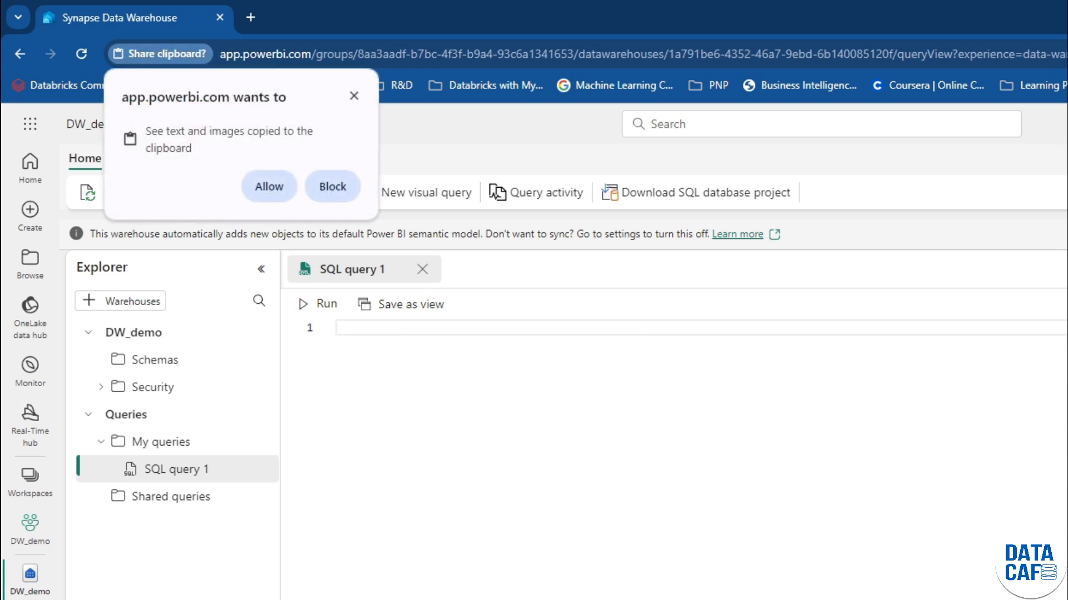
left_click(269, 186)
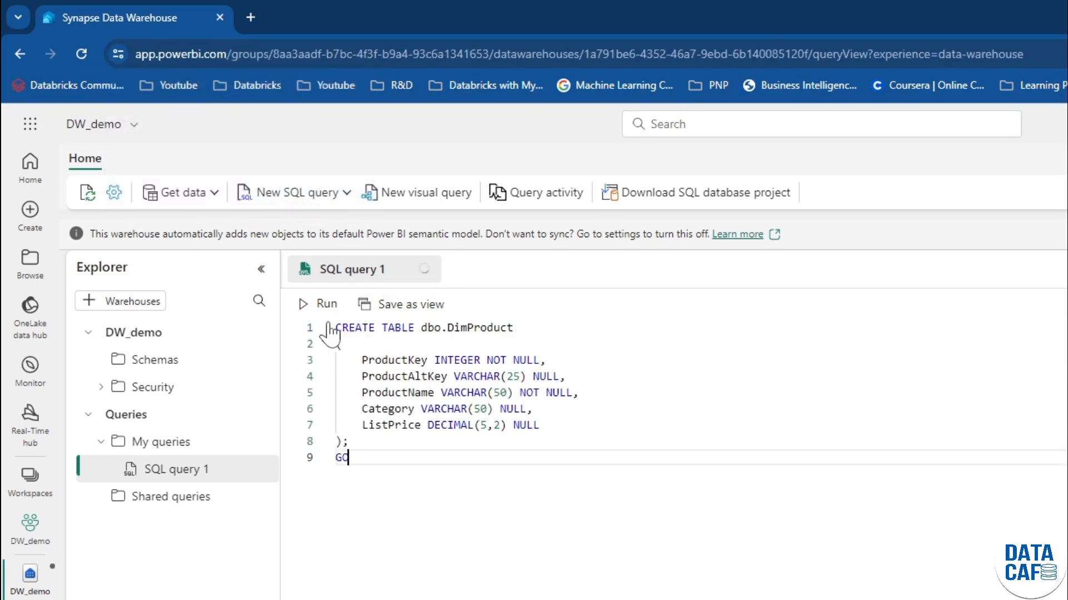
left_click(319, 304)
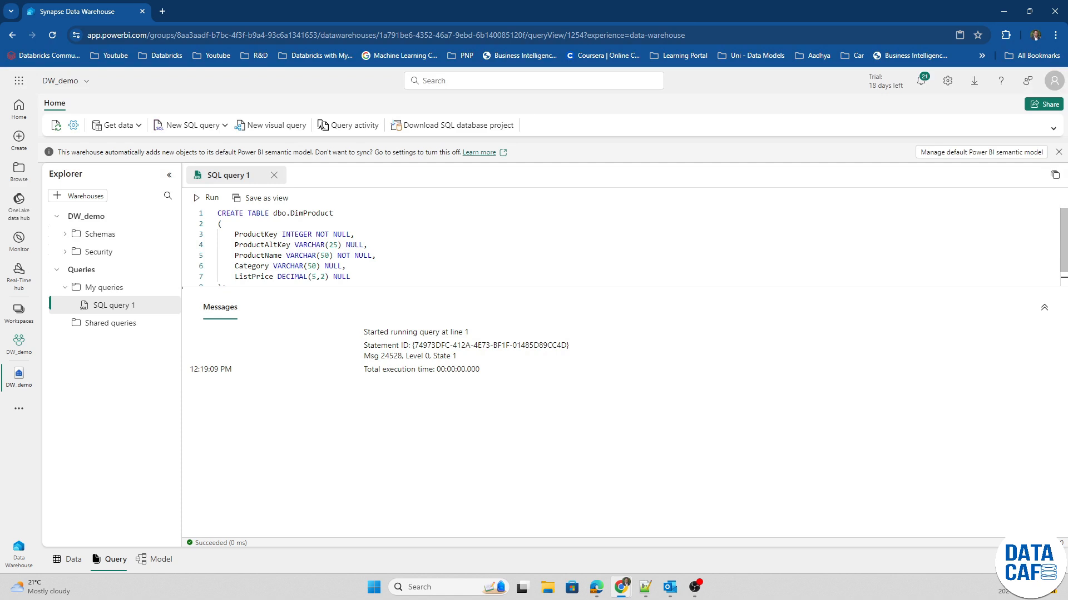
Expand the warehouse's schemas down to the tables of the dbo schema.
left_click(65, 234)
left_click(74, 251)
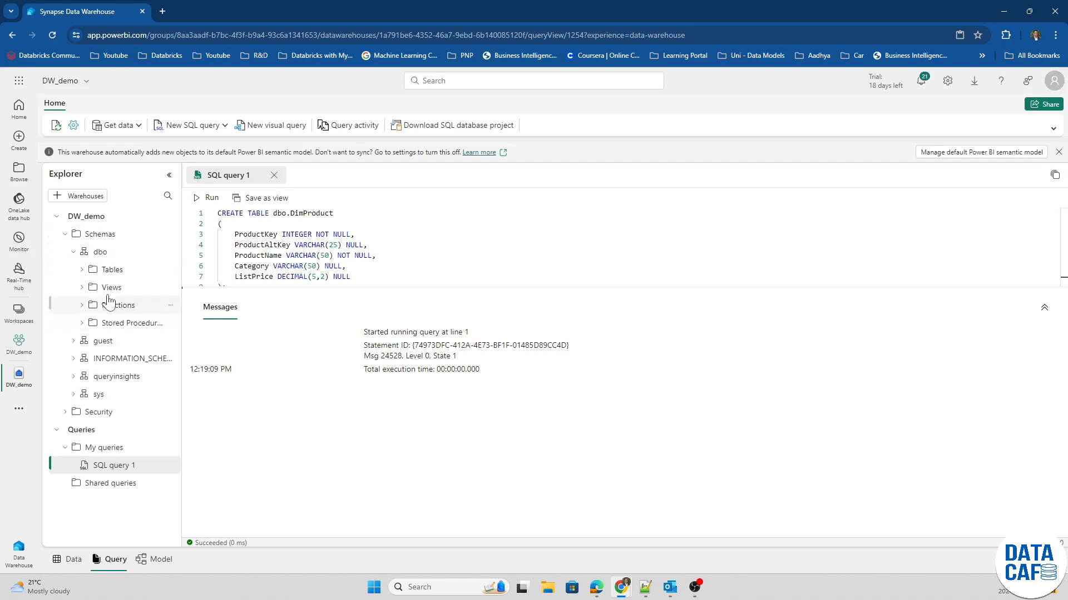
left_click(82, 269)
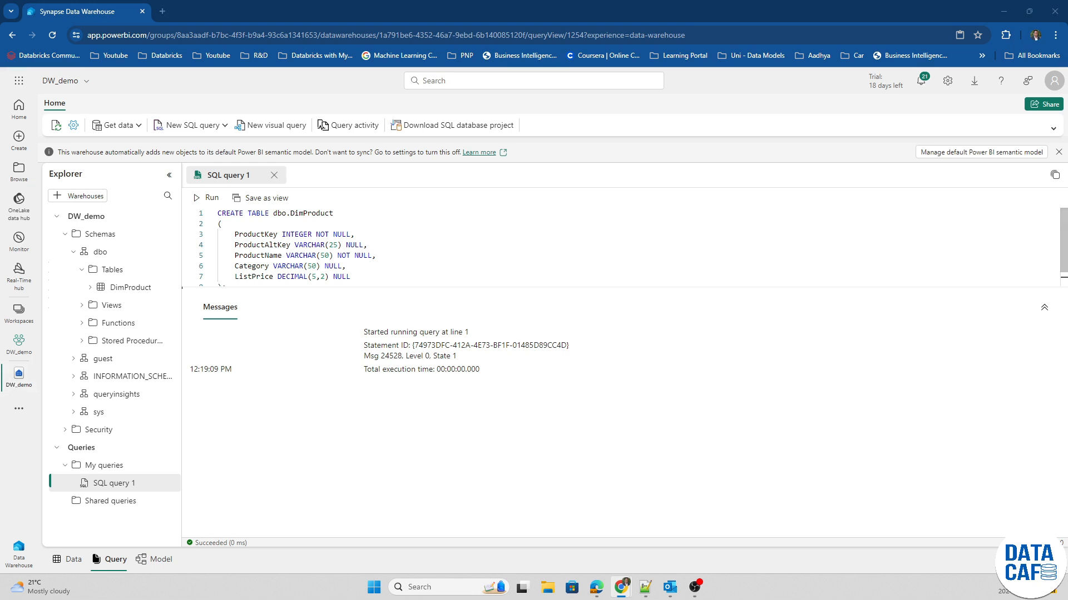
Insert three Accessories rows into dbo.DimProduct from a new query: 1 RING1 Bicycle bell 5.99, 2 BRITE1 Front light 15.49, 3 BRITE2 Rear light 15.49.
left_click(193, 133)
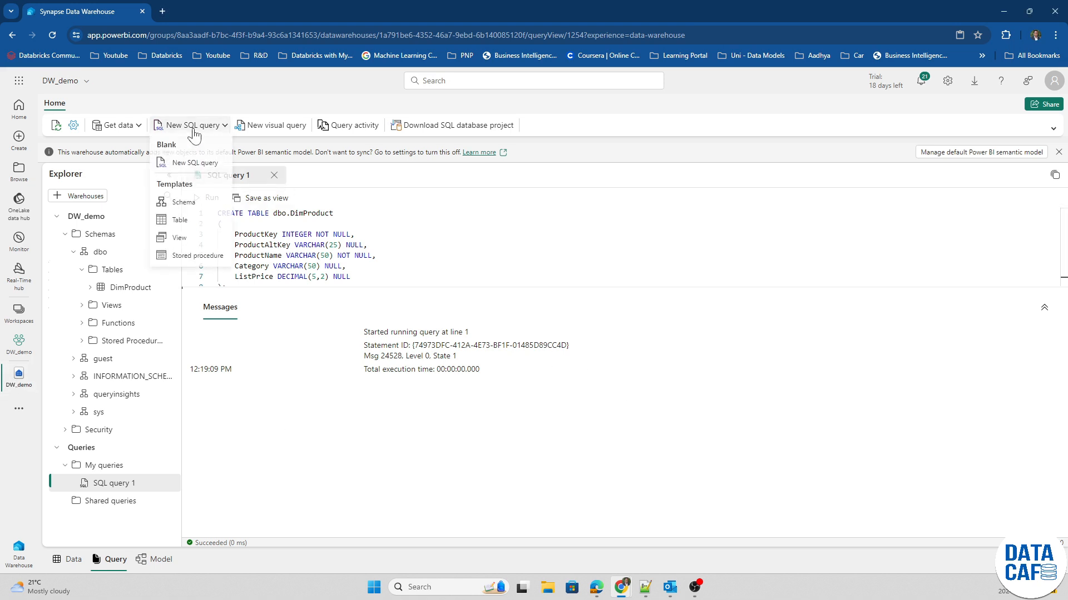
left_click(195, 164)
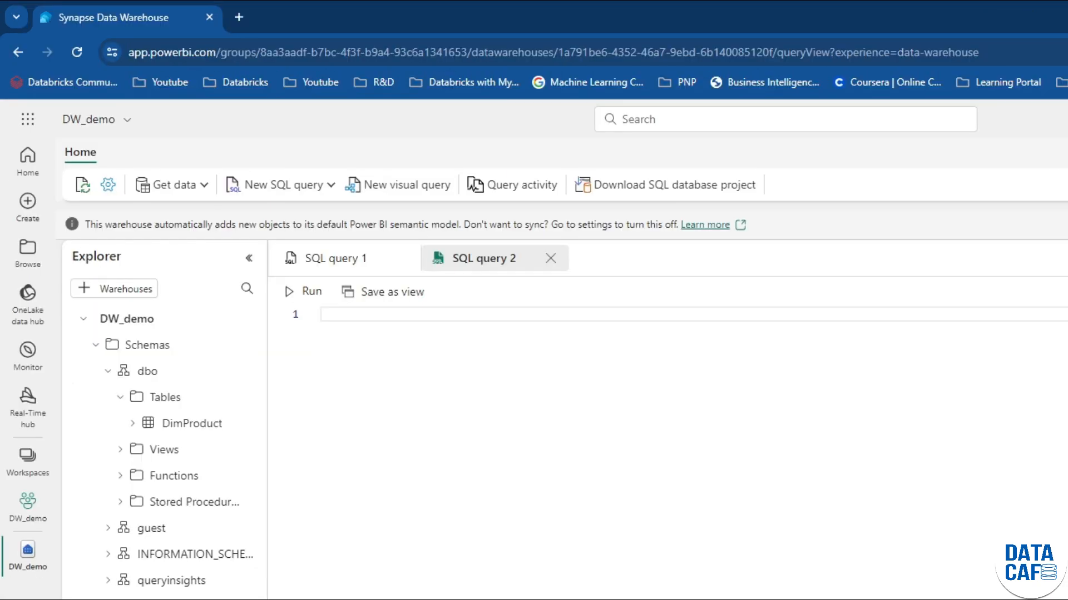
type("INSERT INTO dbo.DimProduct VALUES (1, 'RING1', 'Bicycle bell', 'Accessories', 5.99), (2, 'BRITE1', 'Front light', 'Accessories', 15.49), (3, 'BRITE2', 'Rear light', 'Accessories', 15.49); GO")
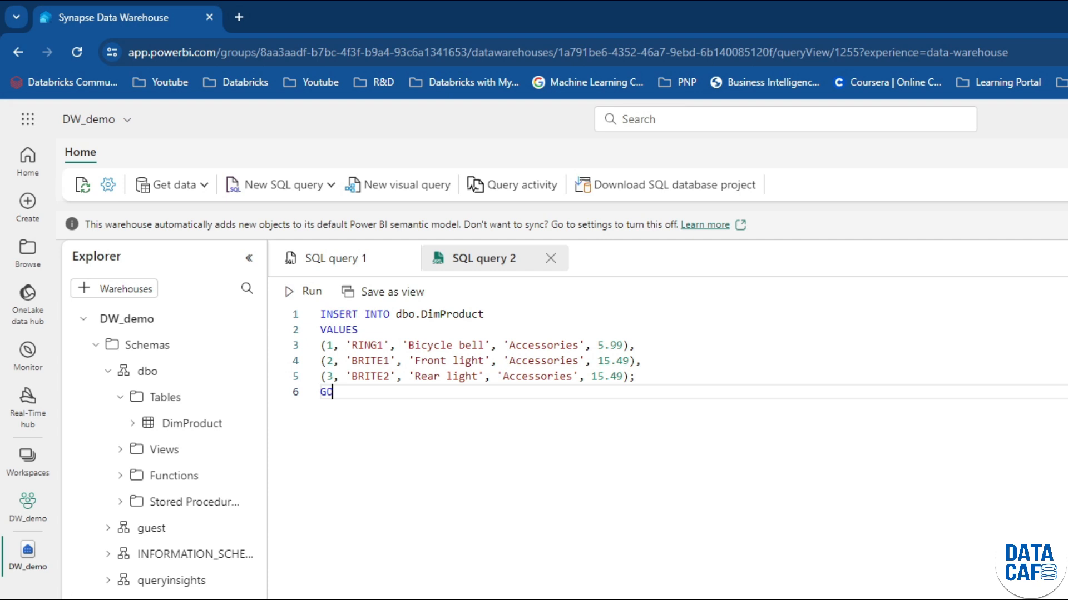
left_click_drag(332, 392, 293, 310)
left_click(292, 291)
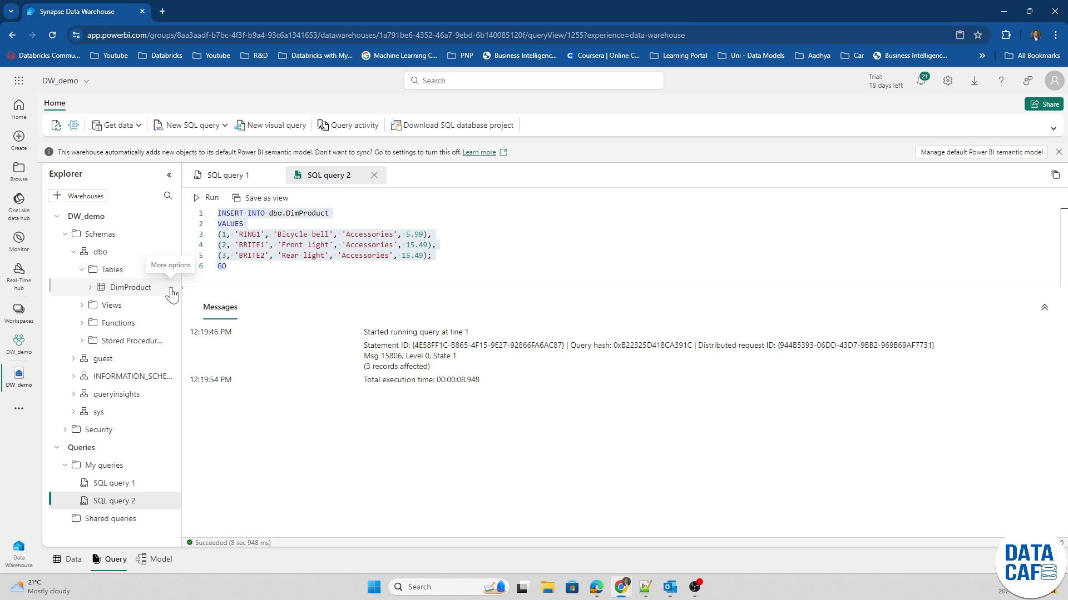
Query the top 100 rows of the DimProduct table.
left_click(172, 293)
mouse_move(184, 298)
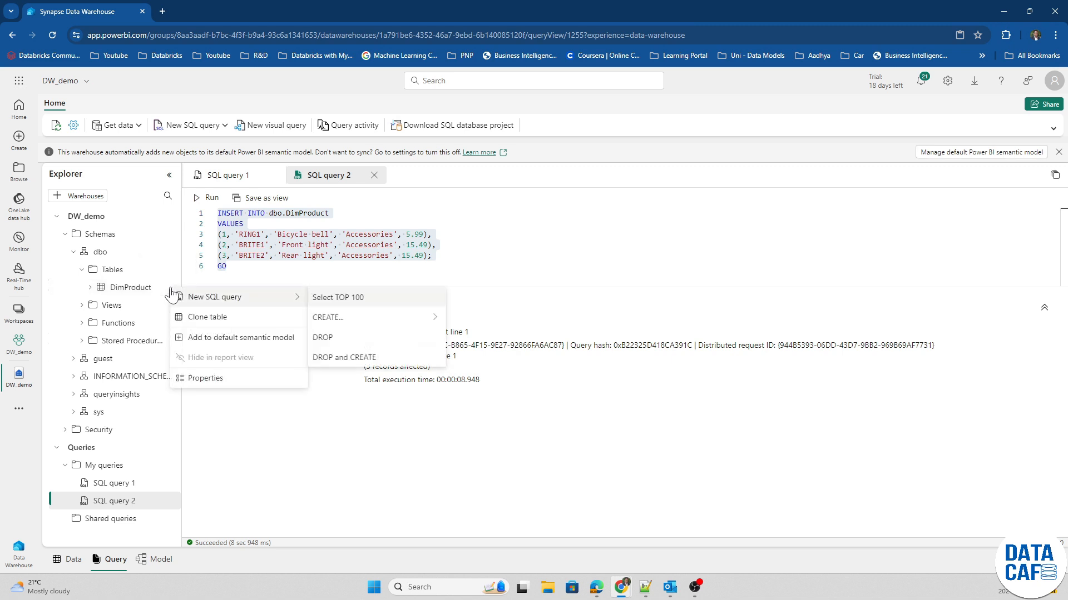
left_click(328, 298)
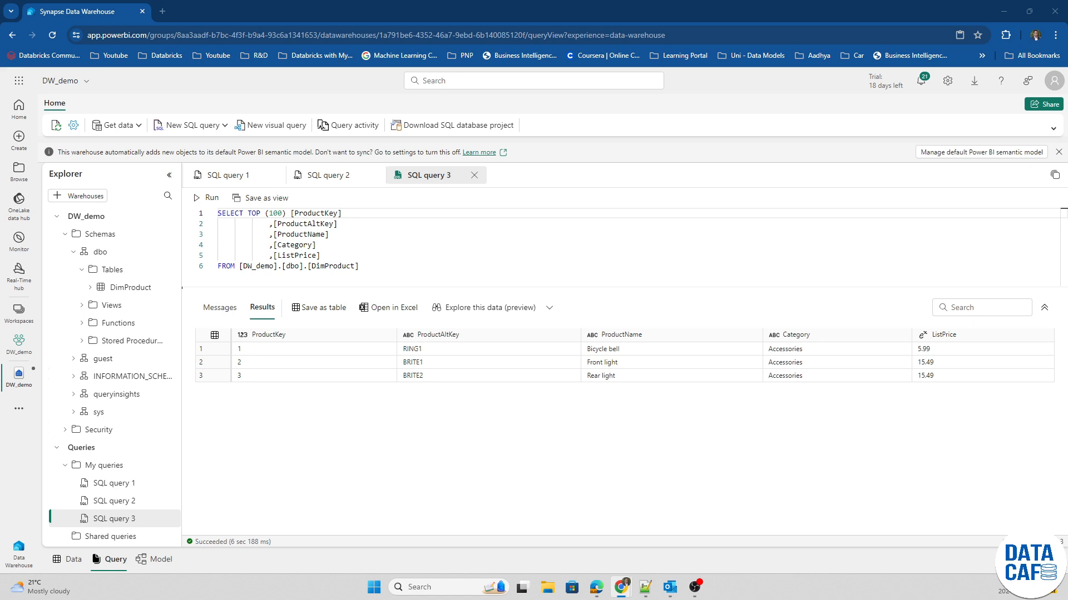
In a new SQL query, paste and run the full script that recreates DimProduct and builds the DimCustomer, DimDate and FactSalesOrder tables with data.
left_click(220, 126)
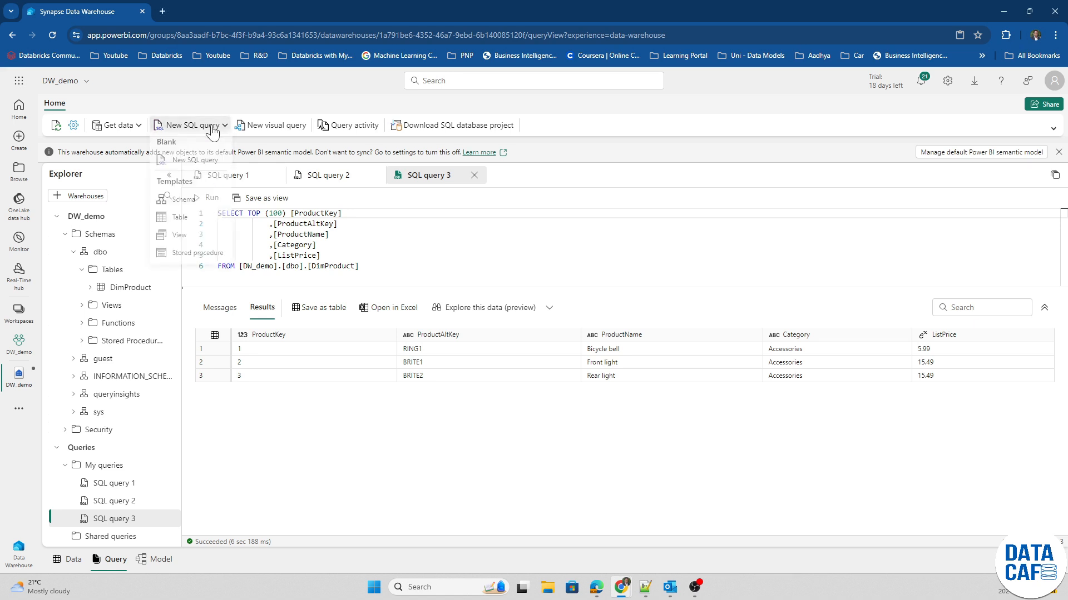
left_click(202, 156)
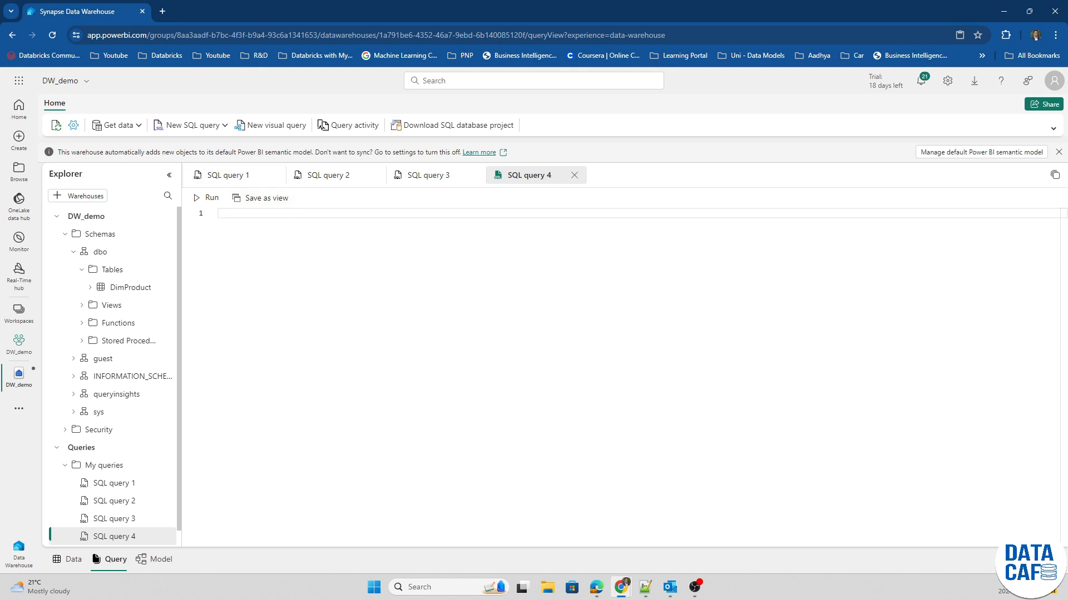
key("ctrl+v")
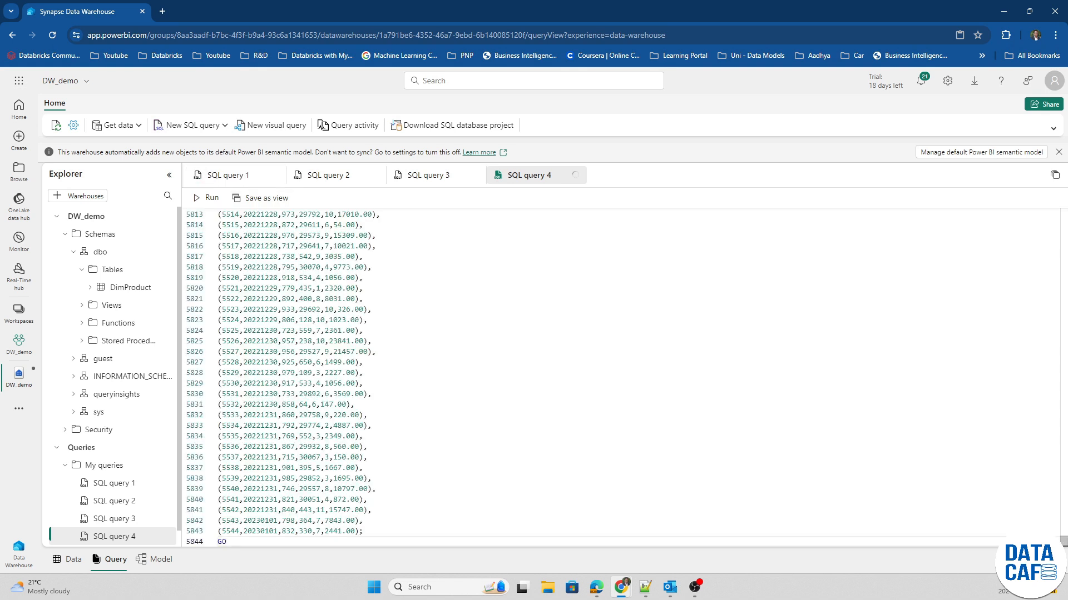
left_click_drag(1063, 541, 1037, 212)
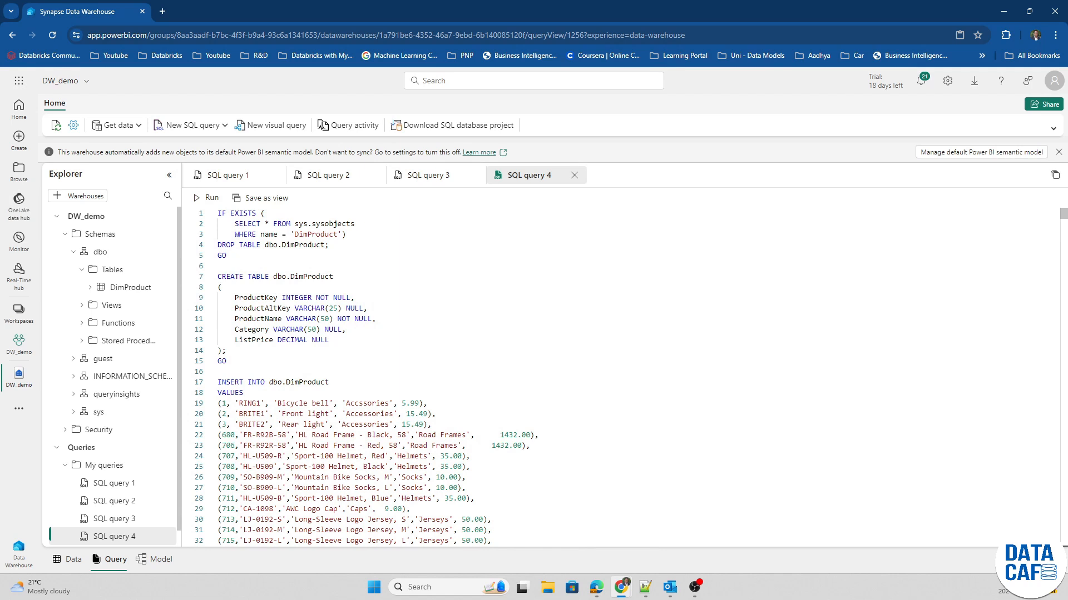
scroll(367, 378, "down", 15)
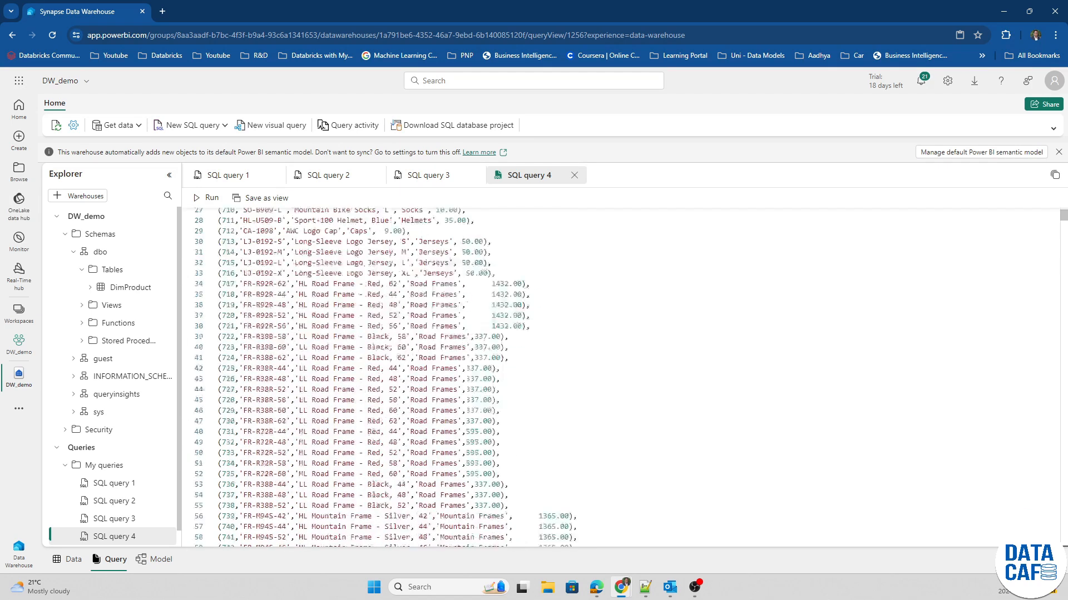
scroll(367, 379, "down", 16)
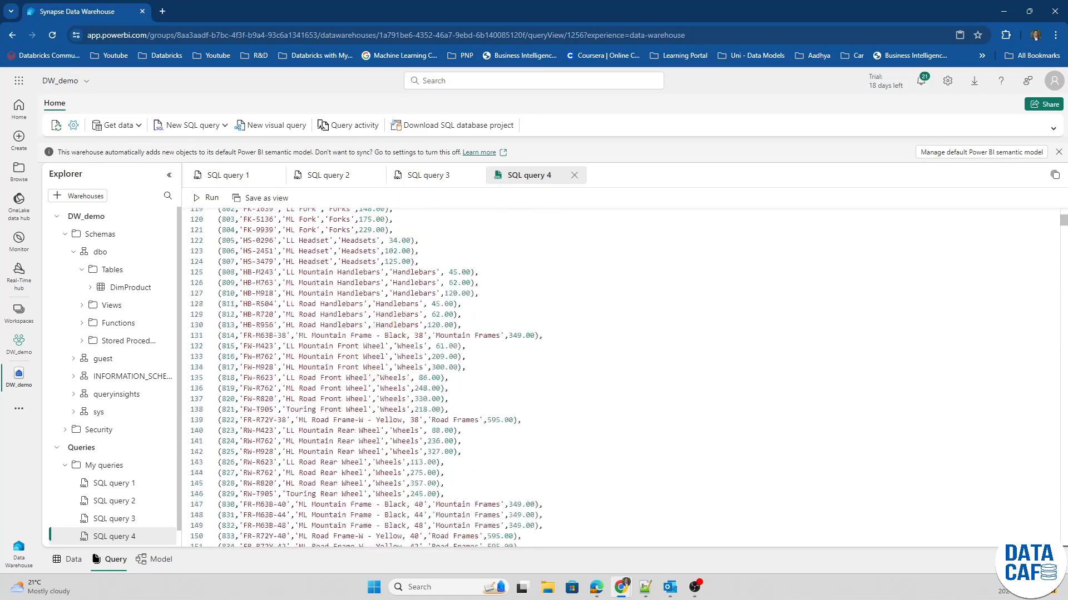
scroll(367, 378, "down", 2)
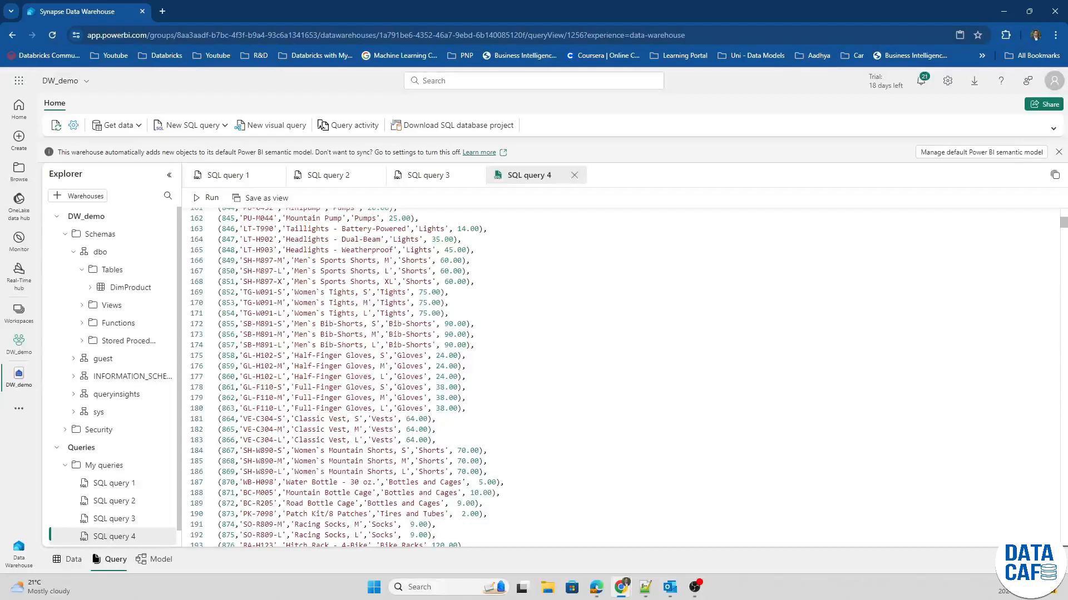
left_click(210, 199)
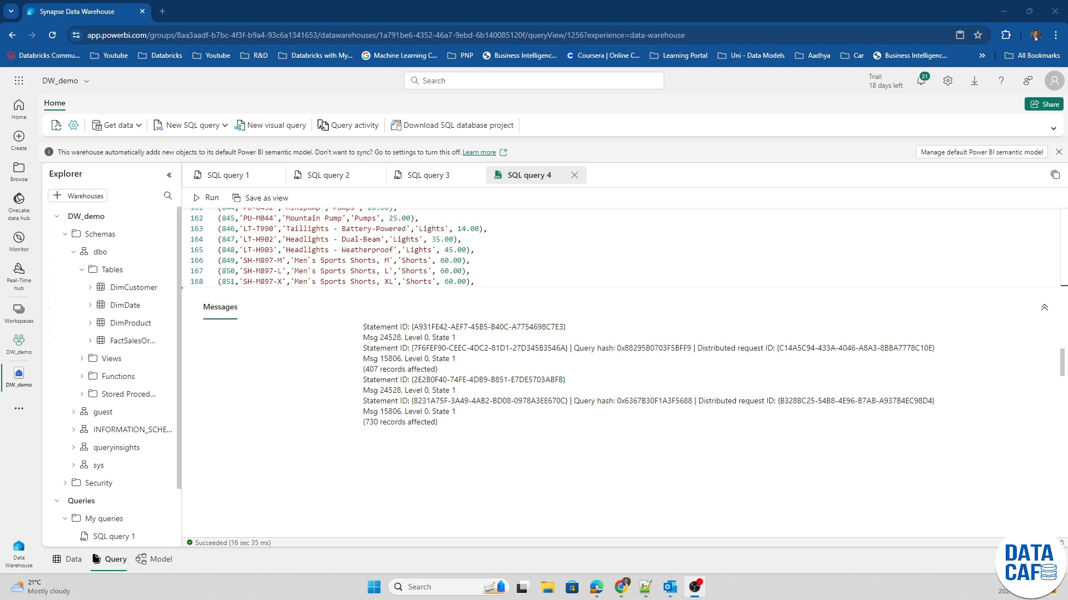
Query the top 100 rows of the FactSalesOrder table and examine the returned sales orders.
right_click(163, 342)
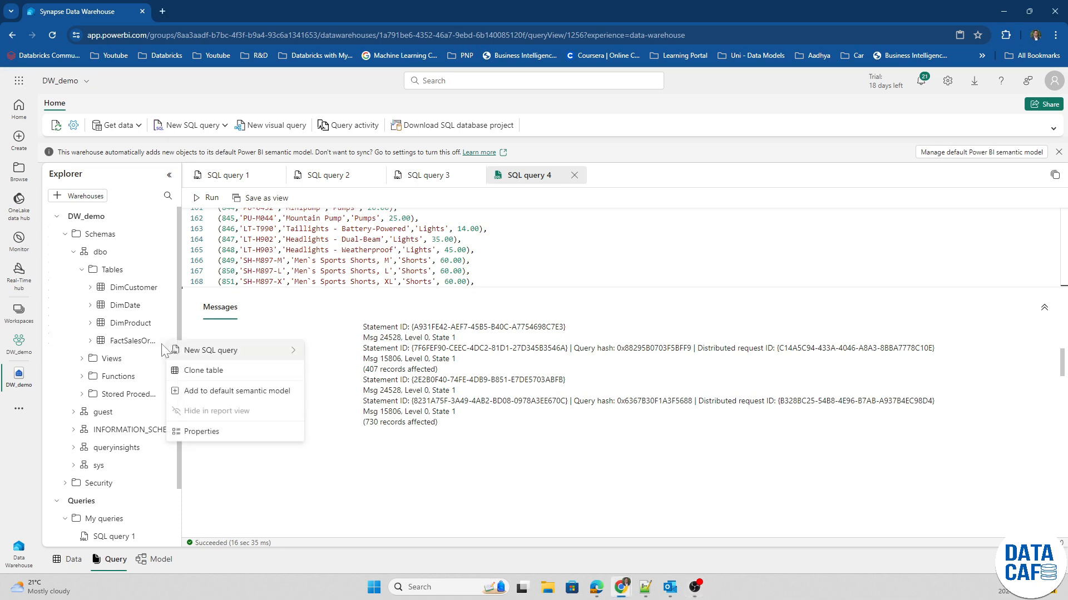
mouse_move(163, 350)
left_click(316, 351)
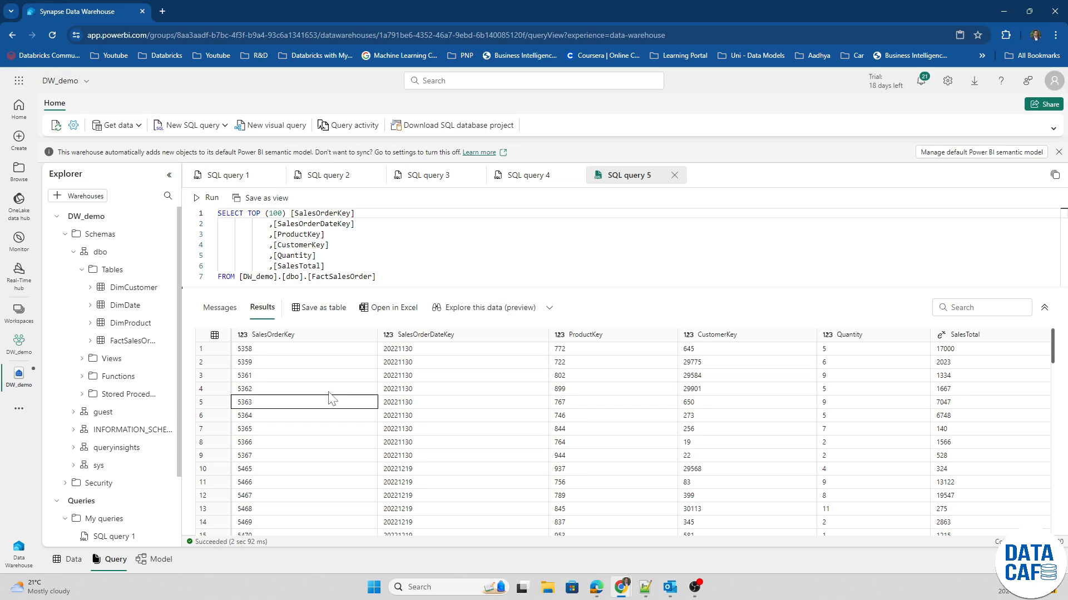
left_click(281, 532)
left_click(612, 484)
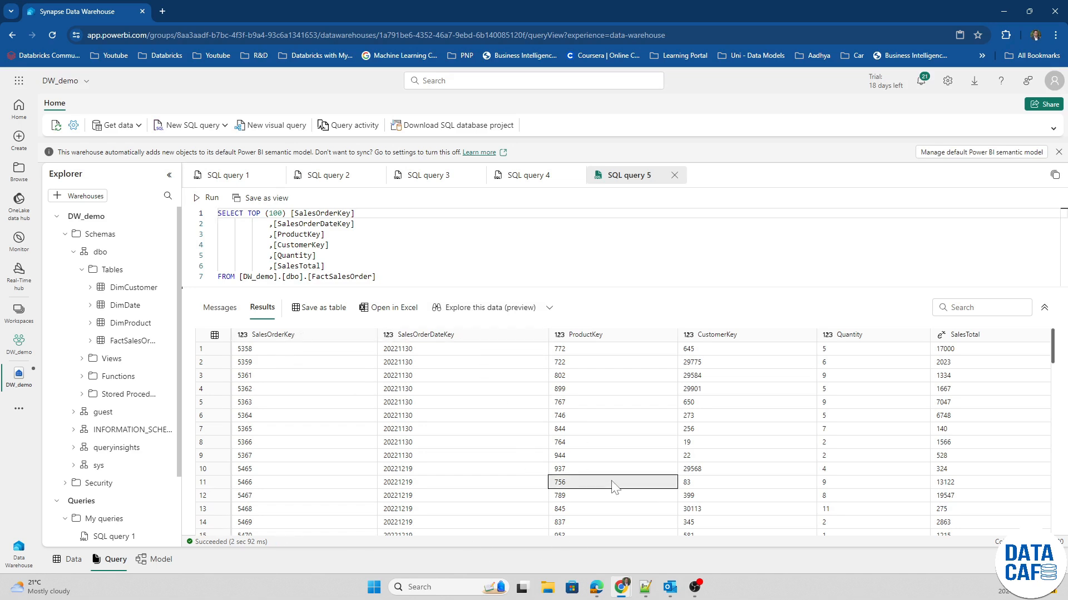
key("Tab")
key("Tab")
key("Tab")
key("Tab")
key("Tab")
key("Tab")
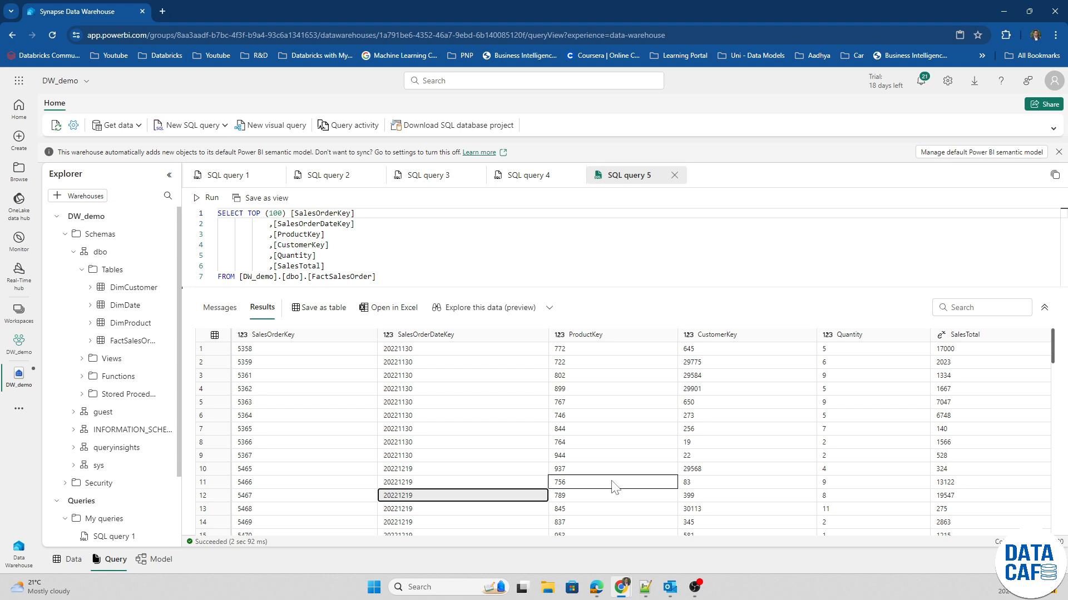
Review the date key, product, customer, quantity and sales total values in the returned FactSalesOrder rows.
key("Tab")
key("Tab")
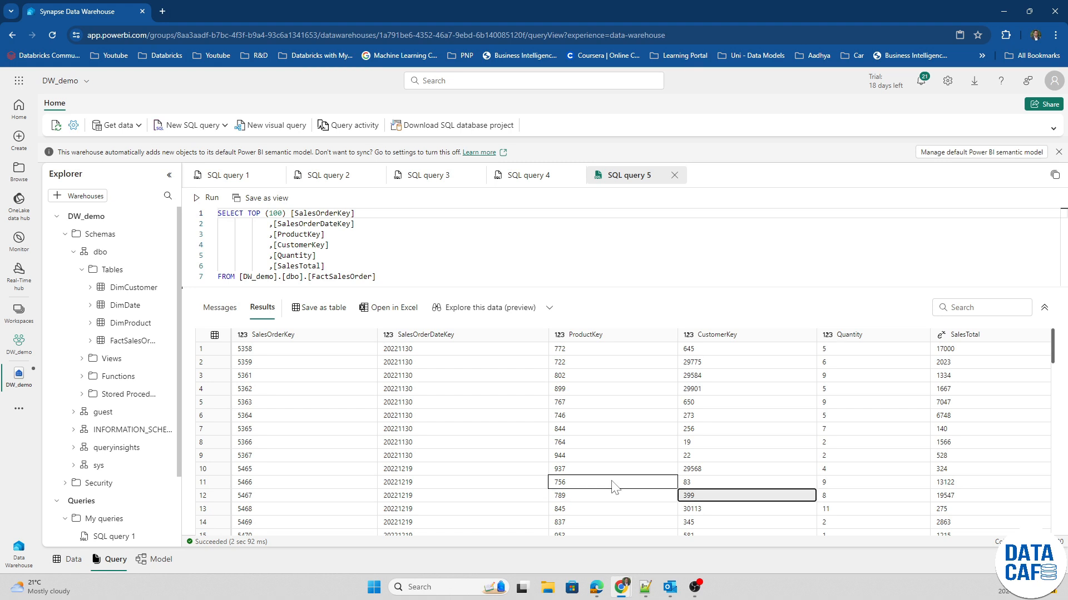
key("Tab")
key("Tab")
key("Up")
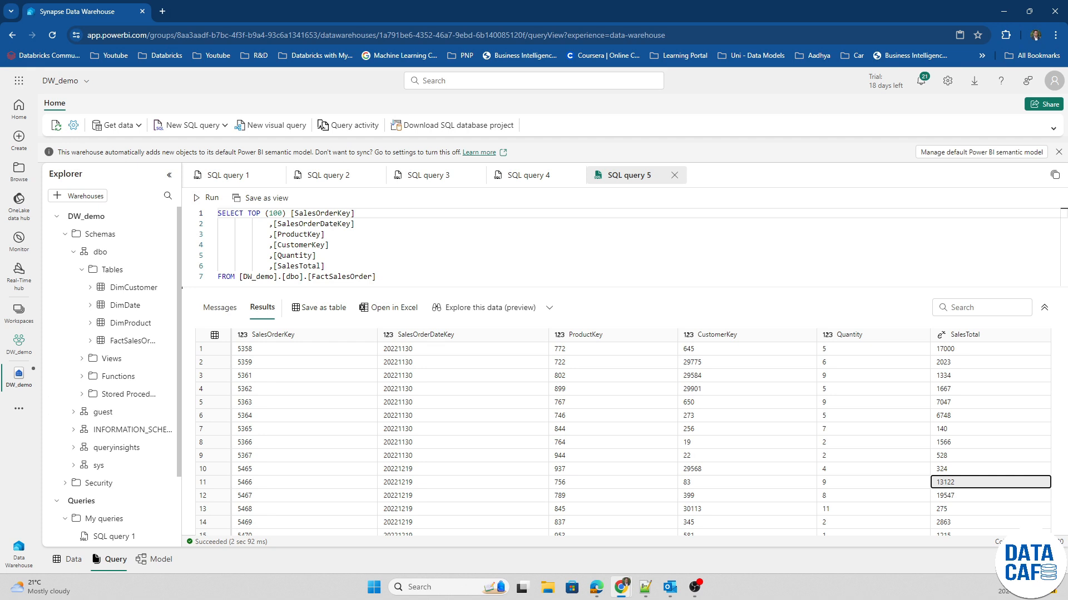
key("alt+Tab")
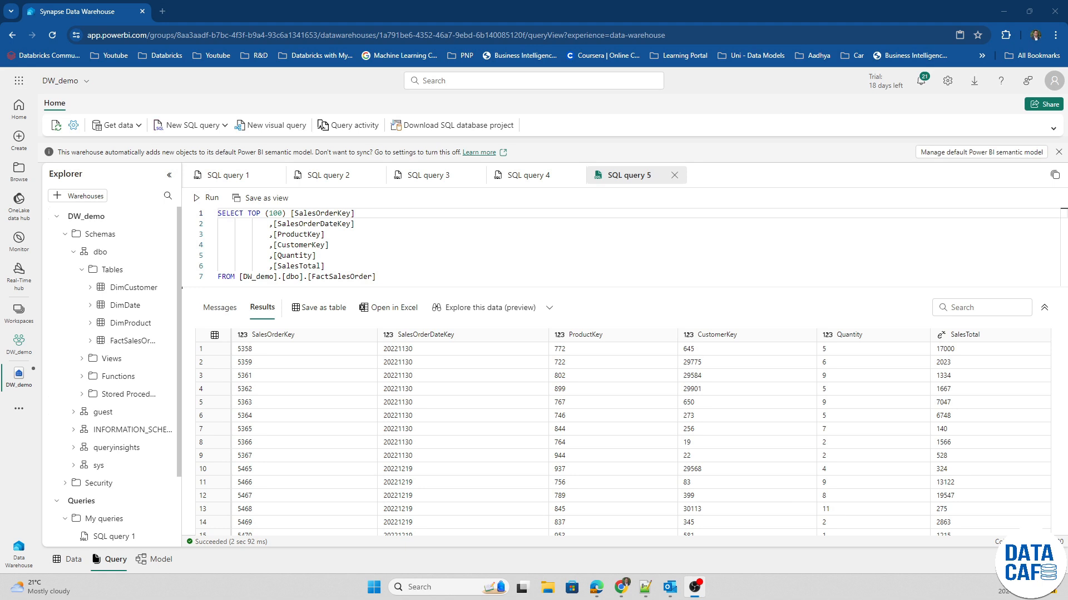
key("alt+Tab")
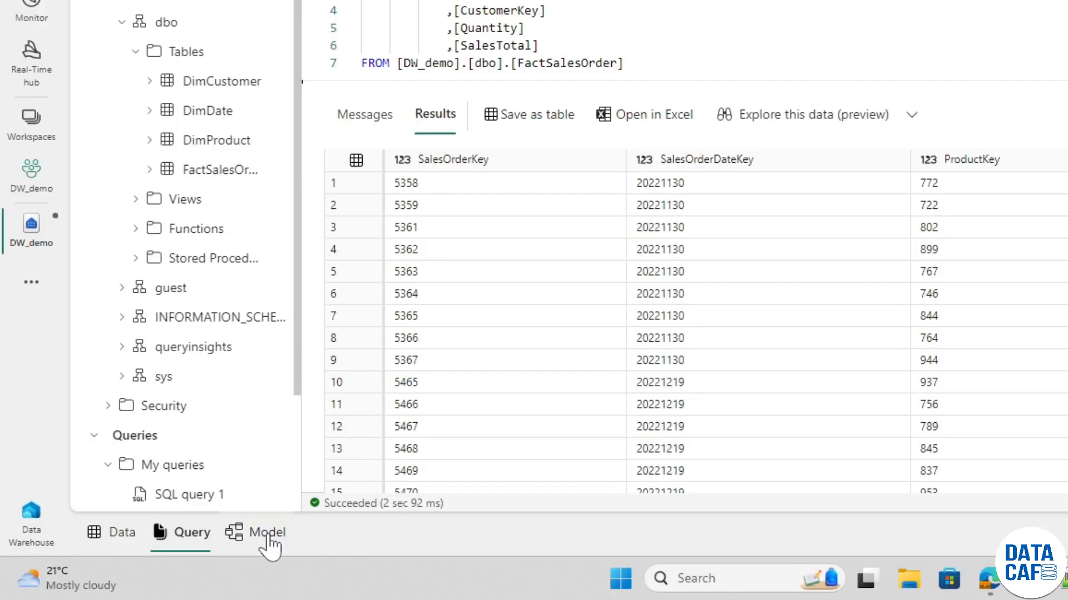
Open the warehouse's model view, place DimDate and DimProduct below the other tables, and bring FactSalesOrder close to the dimension tables.
left_click(267, 535)
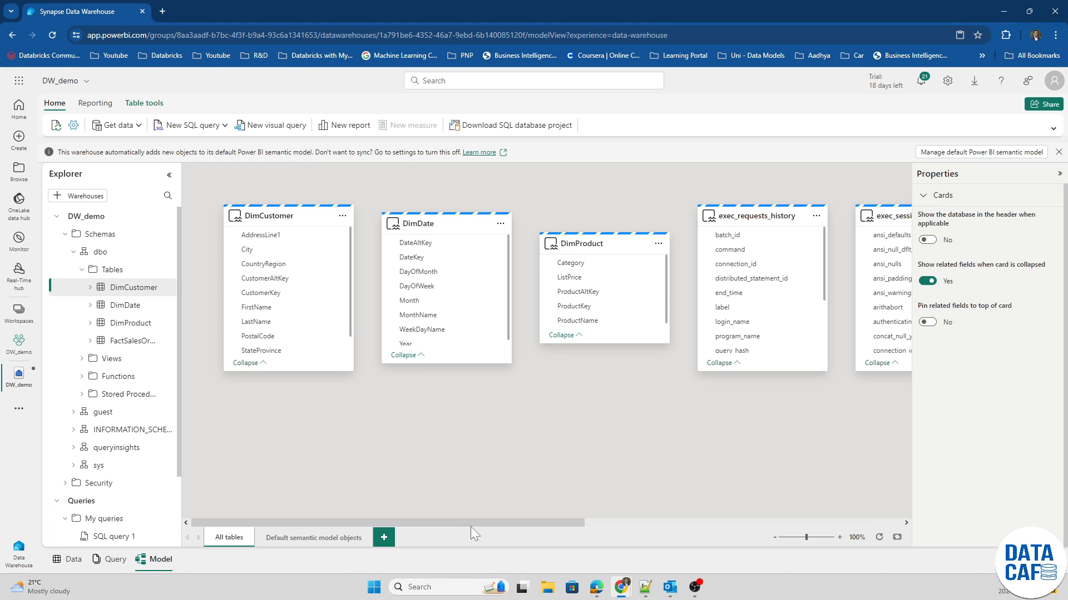
mouse_move(466, 521)
left_mouse_down()
mouse_move(779, 522)
mouse_move(452, 524)
left_mouse_up()
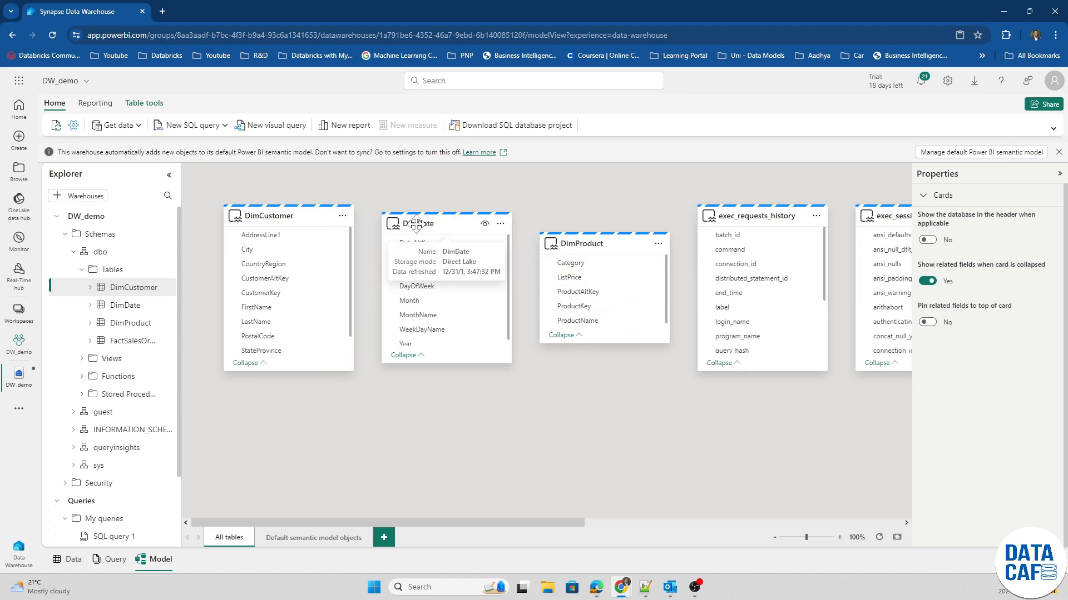
left_click_drag(444, 223, 452, 415)
left_click_drag(614, 246, 667, 417)
left_click_drag(507, 525, 670, 524)
left_click_drag(767, 236, 257, 232)
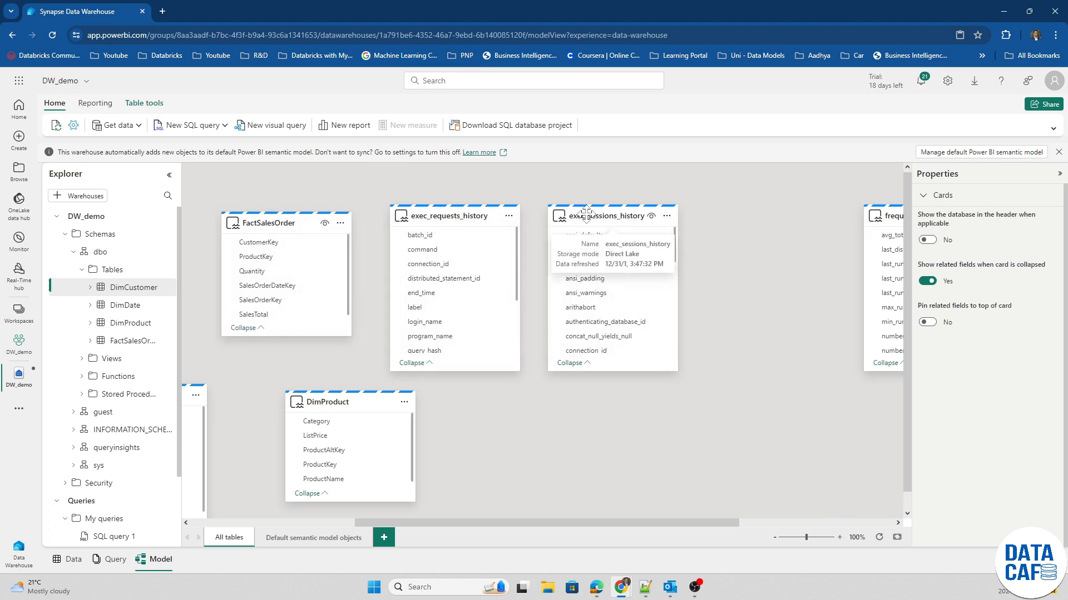
Move exec_requests_history and exec_sessions_history away and arrange FactSalesOrder between DimCustomer and DimProduct, with DimDate underneath.
left_click_drag(589, 218, 751, 220)
left_click_drag(455, 217, 608, 223)
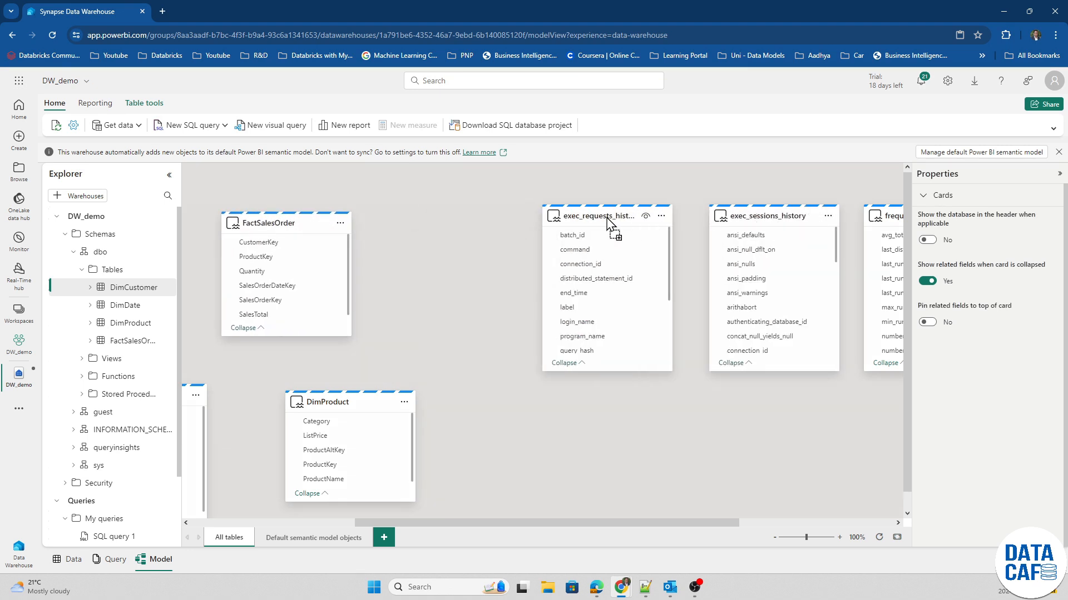
left_click_drag(553, 525, 408, 525)
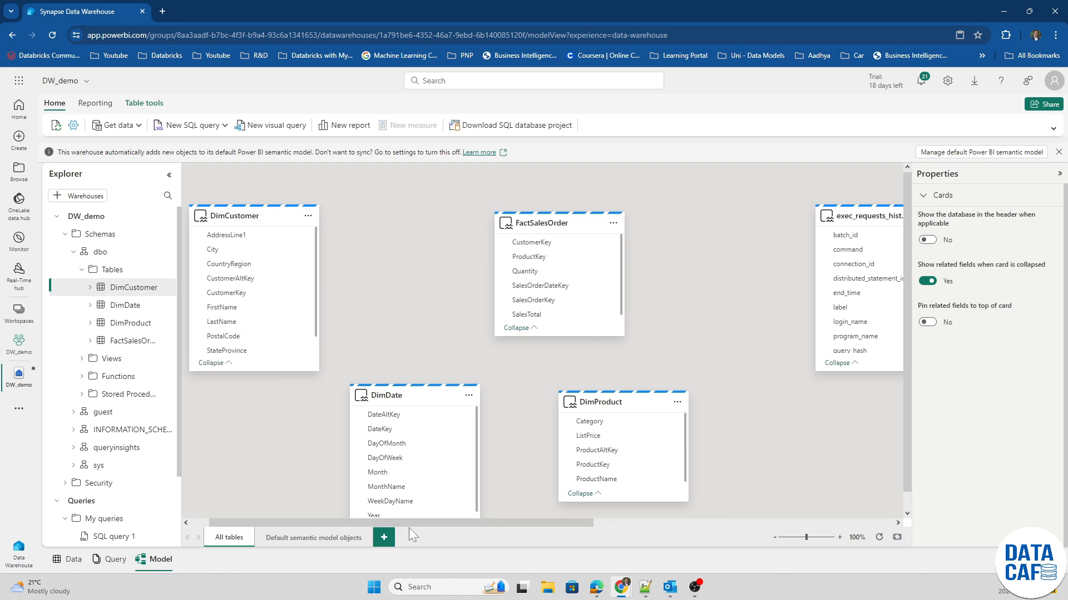
left_click_drag(547, 223, 423, 230)
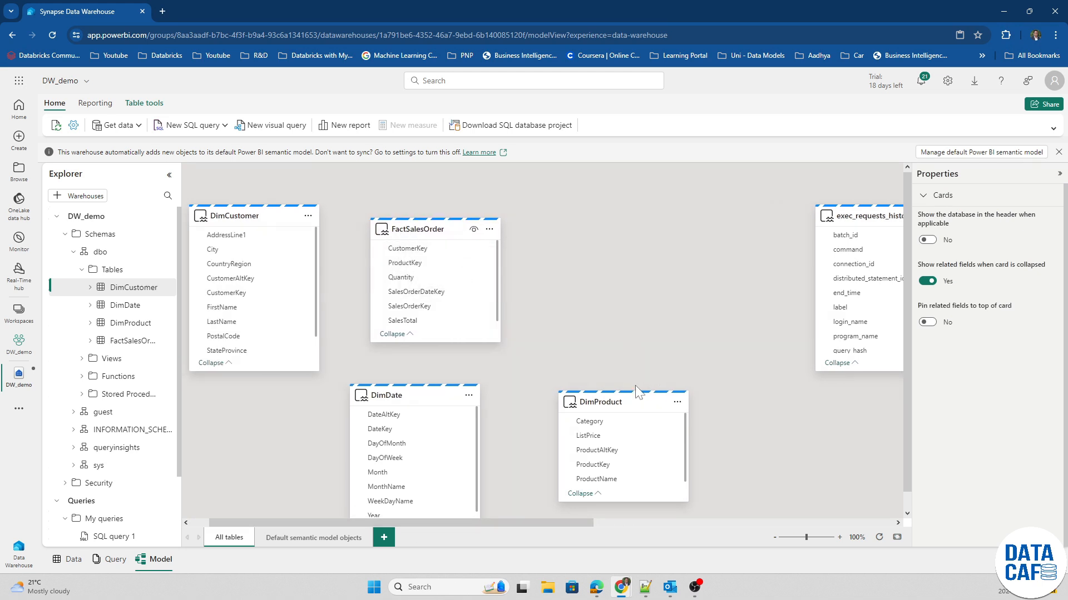
left_click_drag(606, 399, 622, 216)
left_click_drag(392, 395, 425, 389)
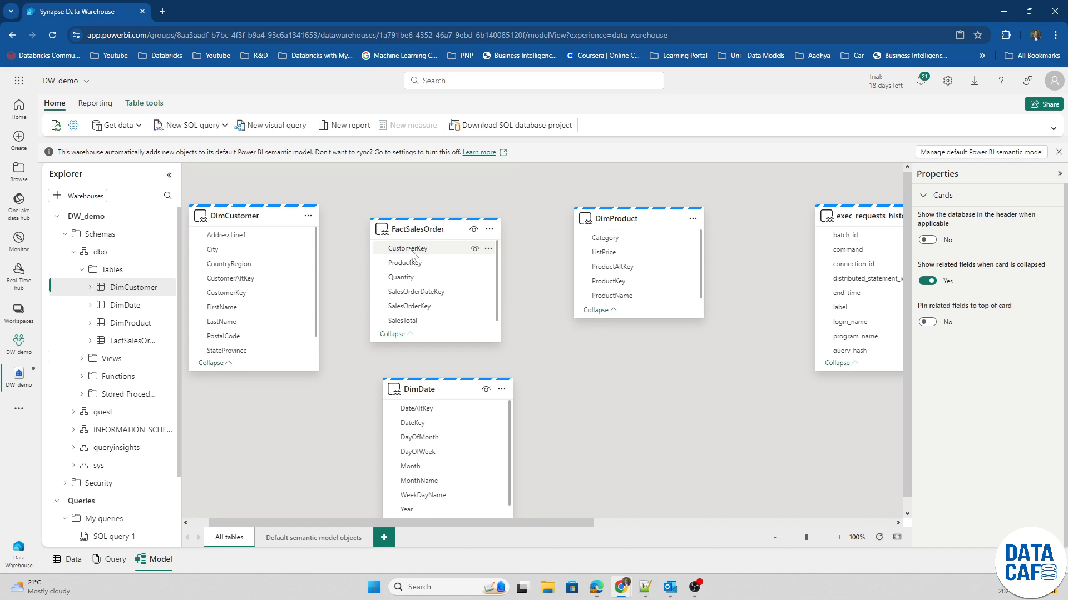
Try to create a many-to-one relationship from FactSalesOrder's CustomerKey to DimCustomer's CustomerKey.
left_click_drag(410, 252, 234, 302)
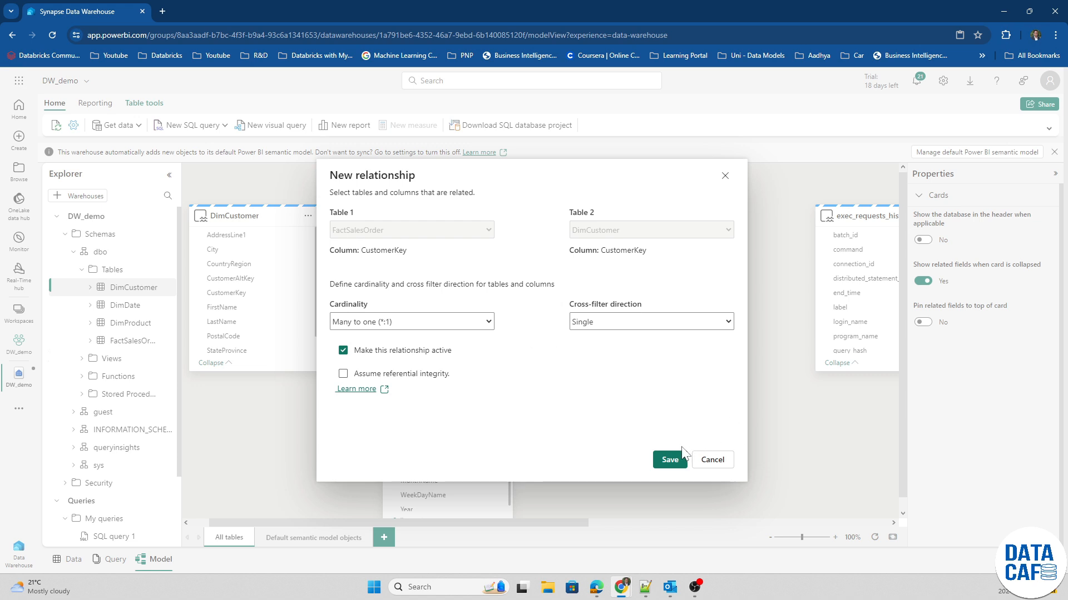
left_click(670, 460)
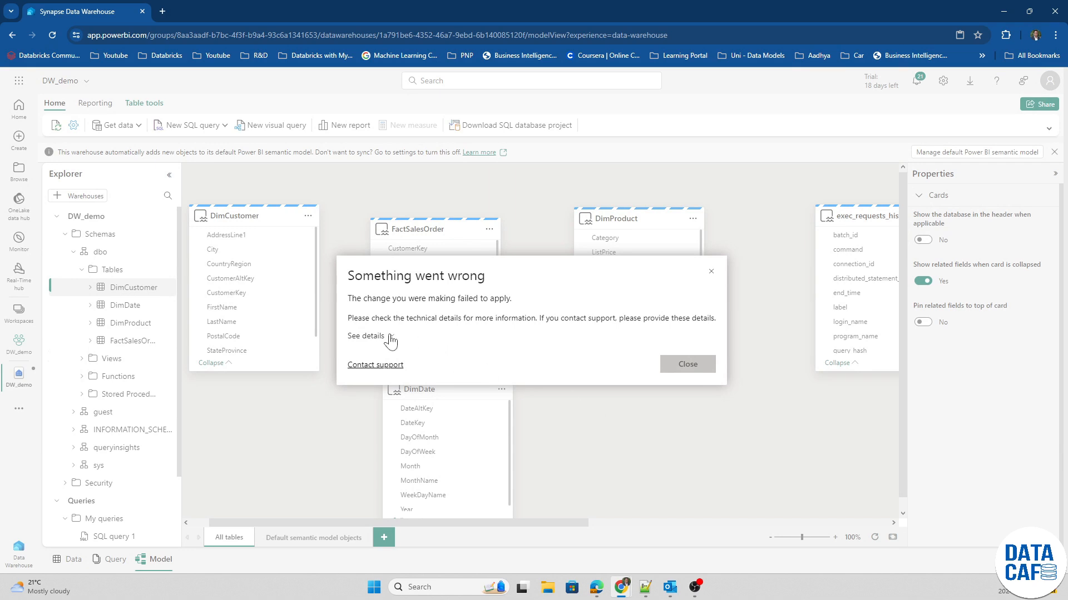
left_click(367, 336)
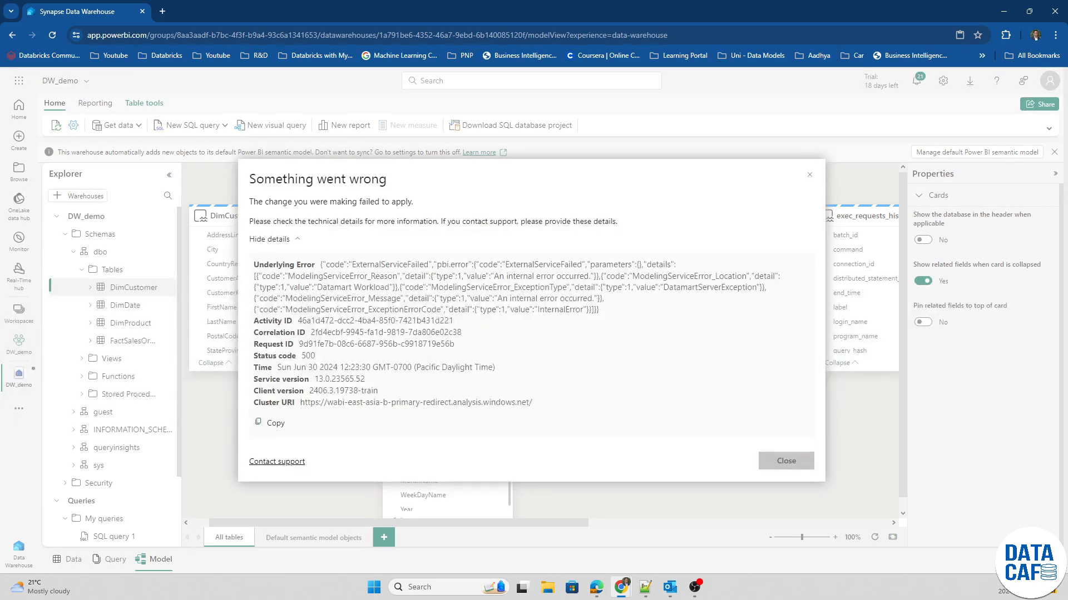
left_click(786, 462)
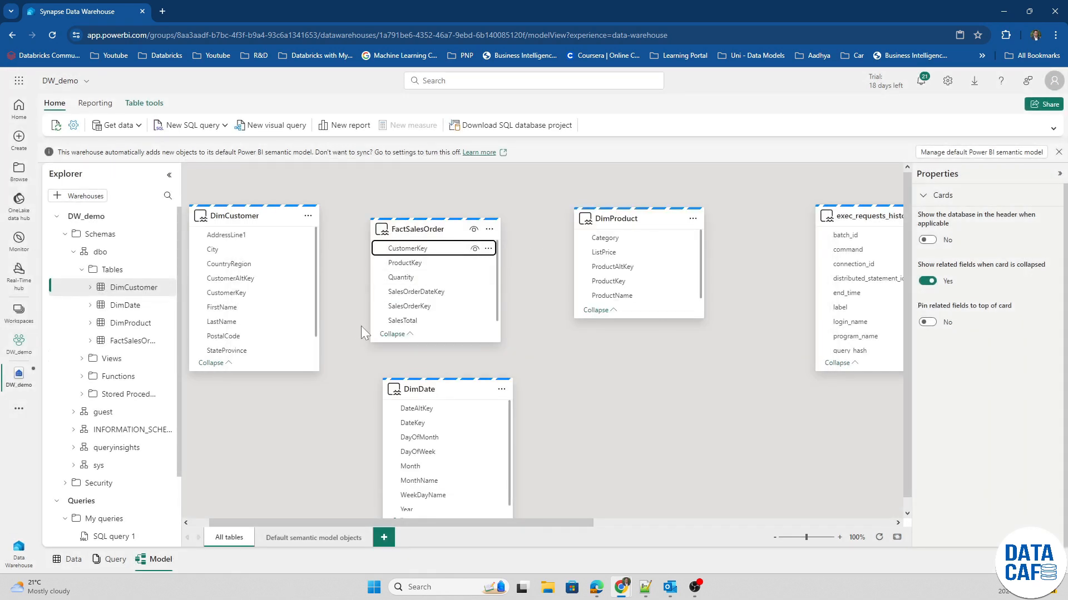
Create an active relationship from FactSalesOrder's CustomerKey to DimCustomer's CustomerKey with Many to one (*:1) cardinality and Single cross-filter direction.
left_click_drag(410, 249, 248, 294)
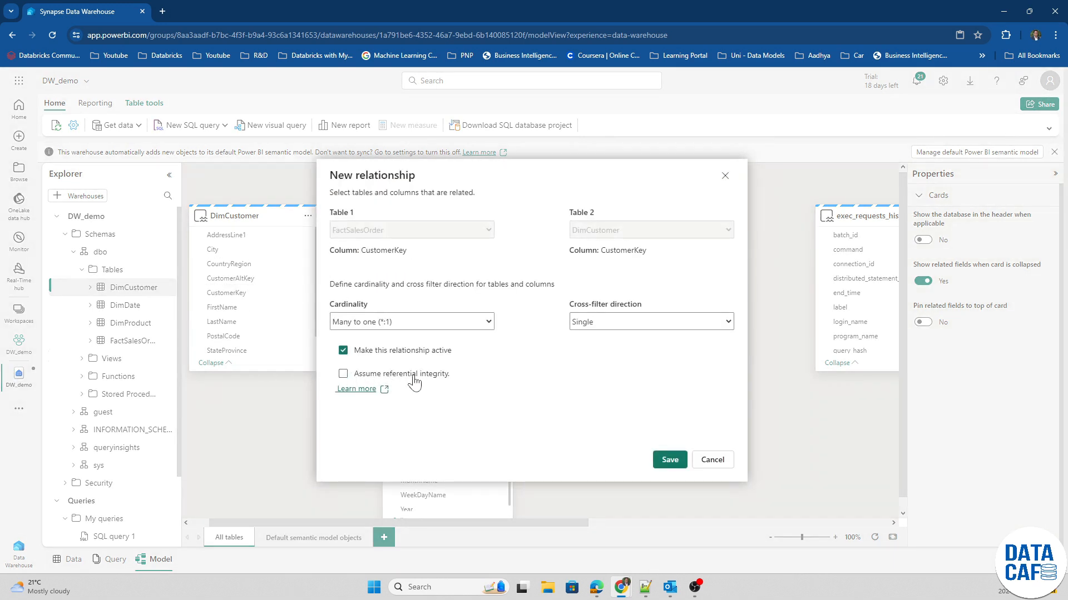
left_click(459, 324)
left_click(373, 356)
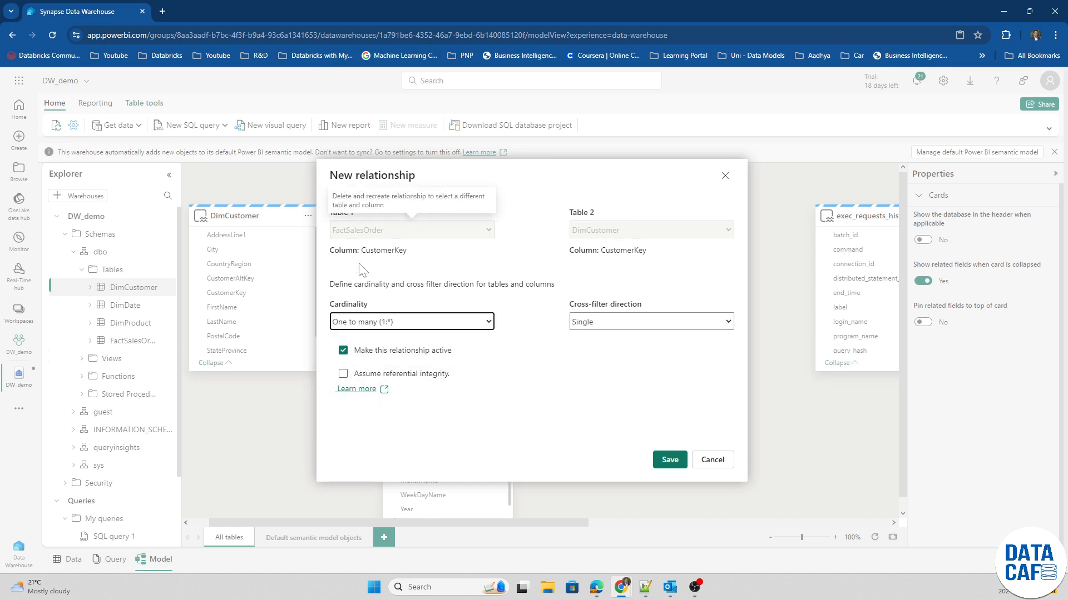
left_click(378, 322)
left_click(383, 336)
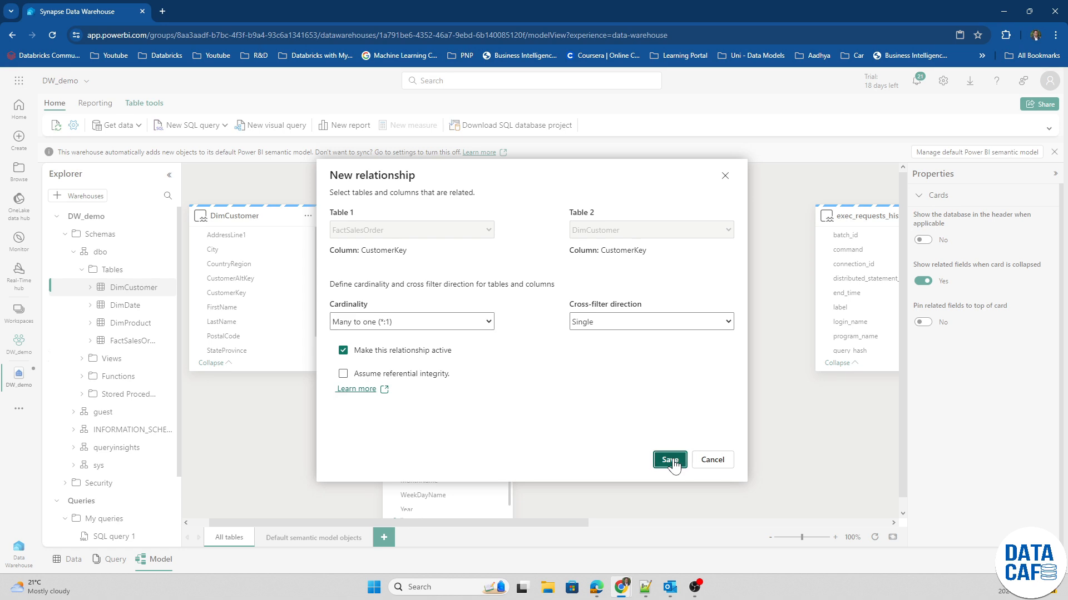
left_click(671, 461)
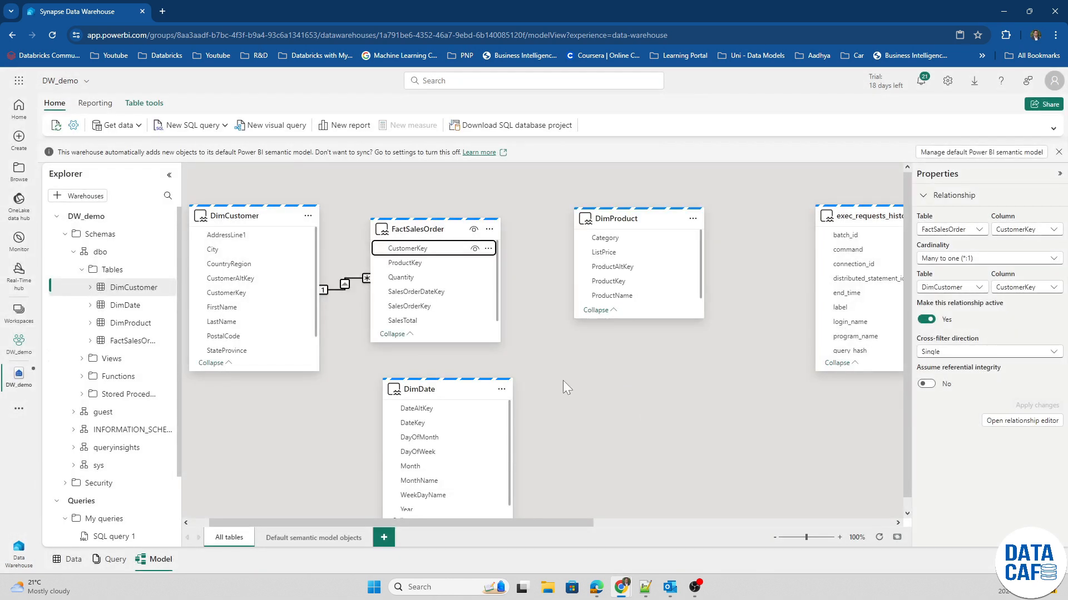
Create active many-to-one relationships from FactSalesOrder's SalesOrderKey to DimDate's DateKey and from its ProductKey to DimProduct's ProductKey.
left_click_drag(417, 225, 446, 217)
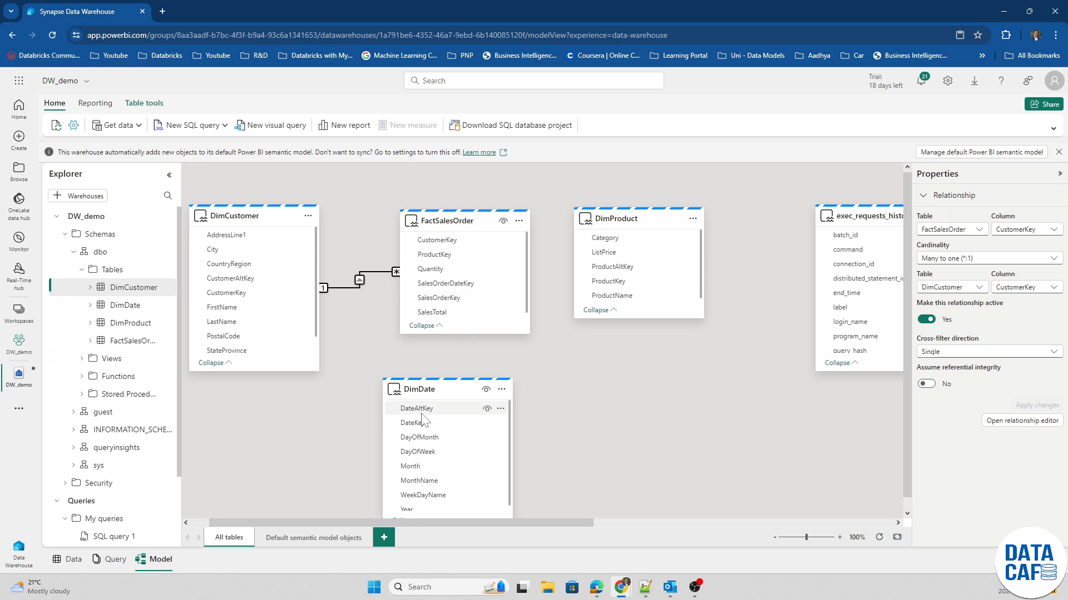
left_click_drag(445, 300, 427, 430)
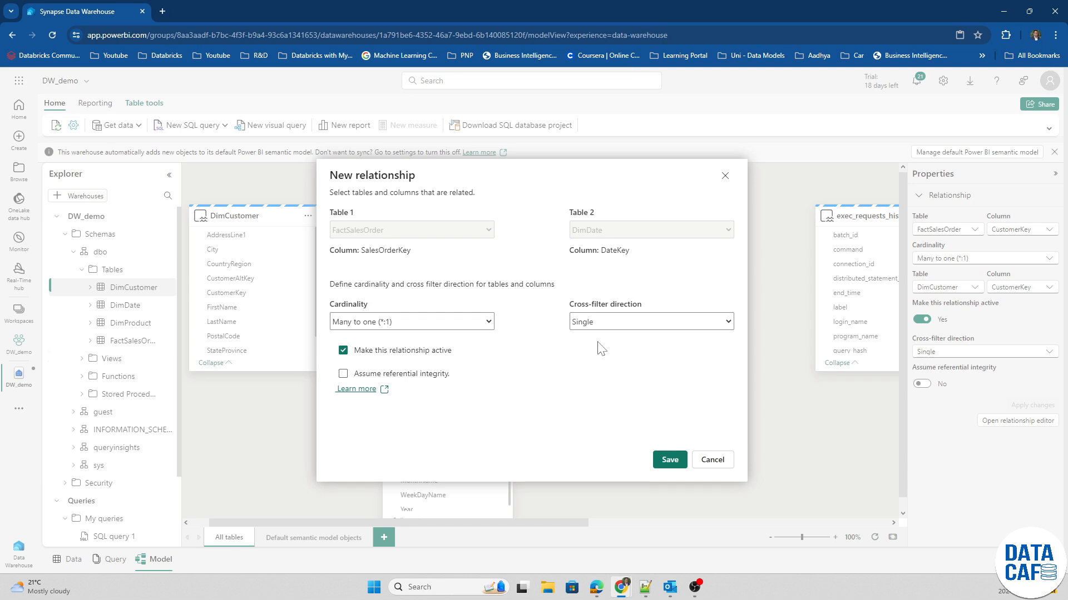
left_click(663, 470)
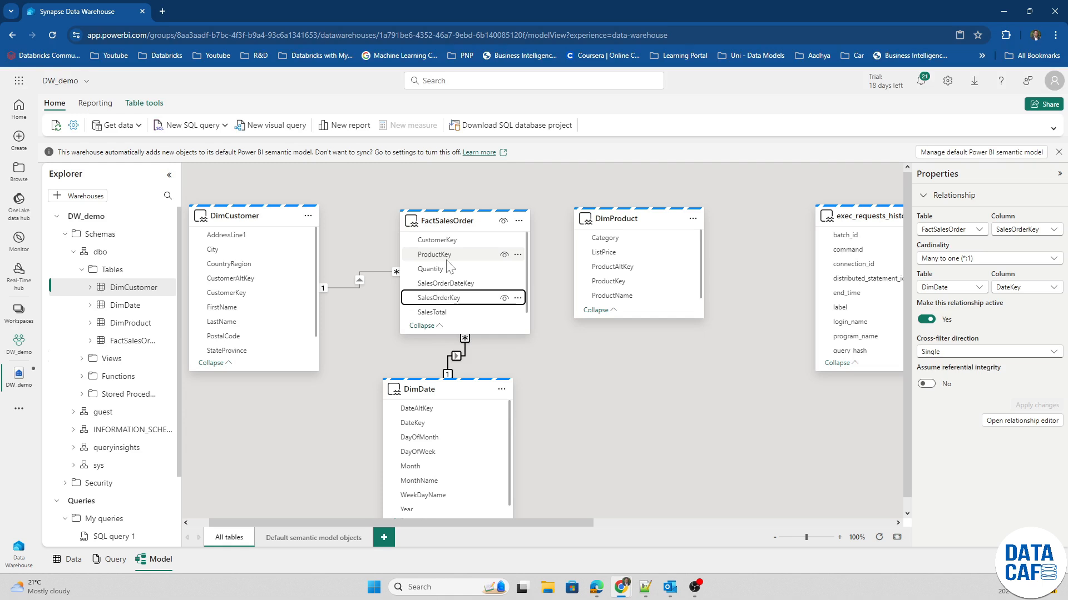
left_click_drag(444, 257, 612, 289)
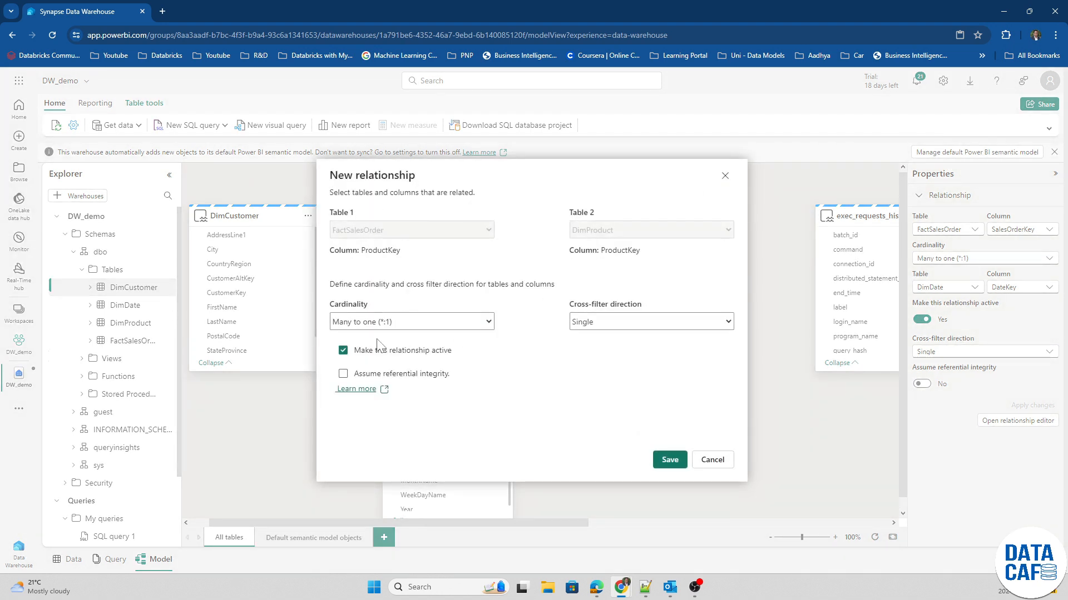
left_click(669, 460)
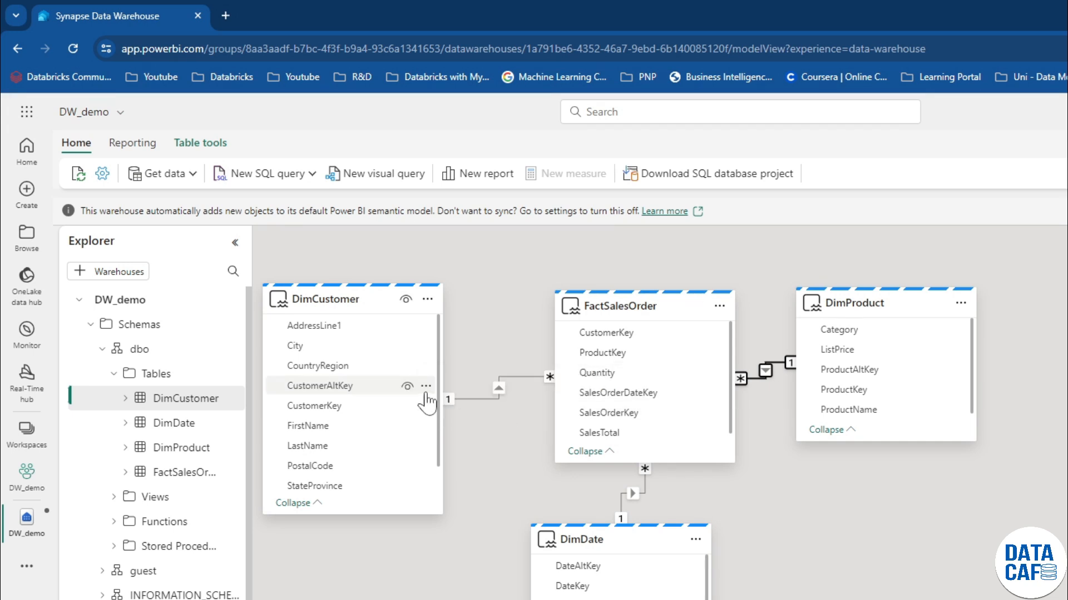
left_click(426, 387)
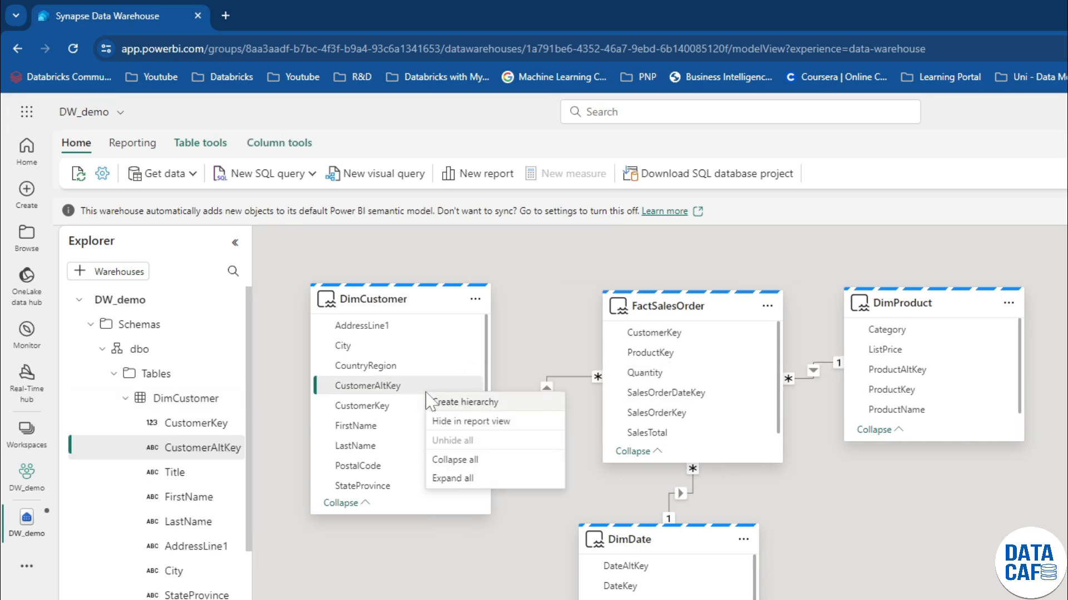
left_click(445, 430)
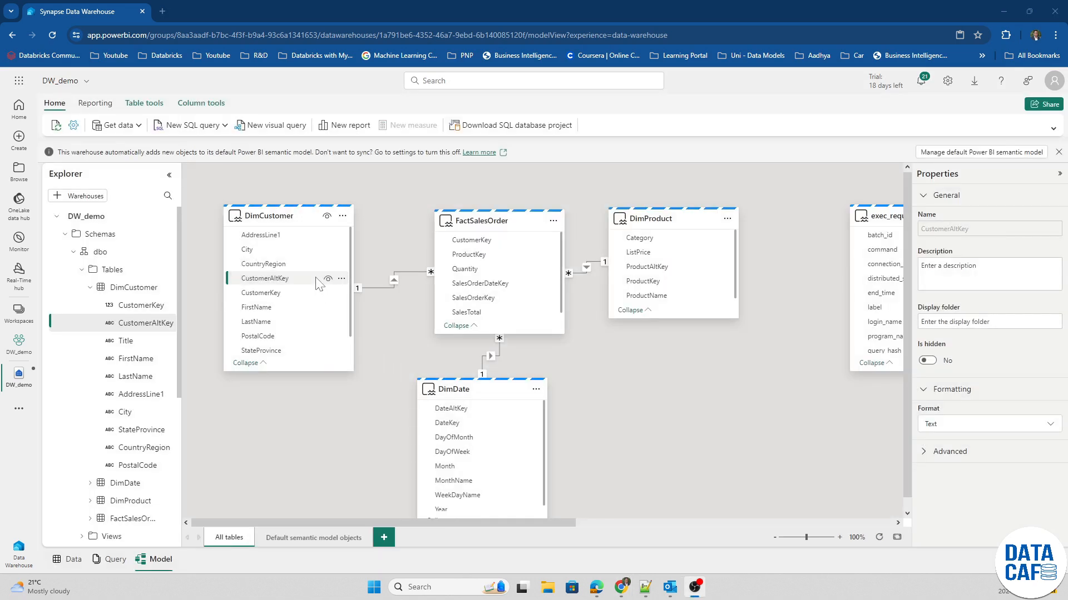
left_click(410, 318)
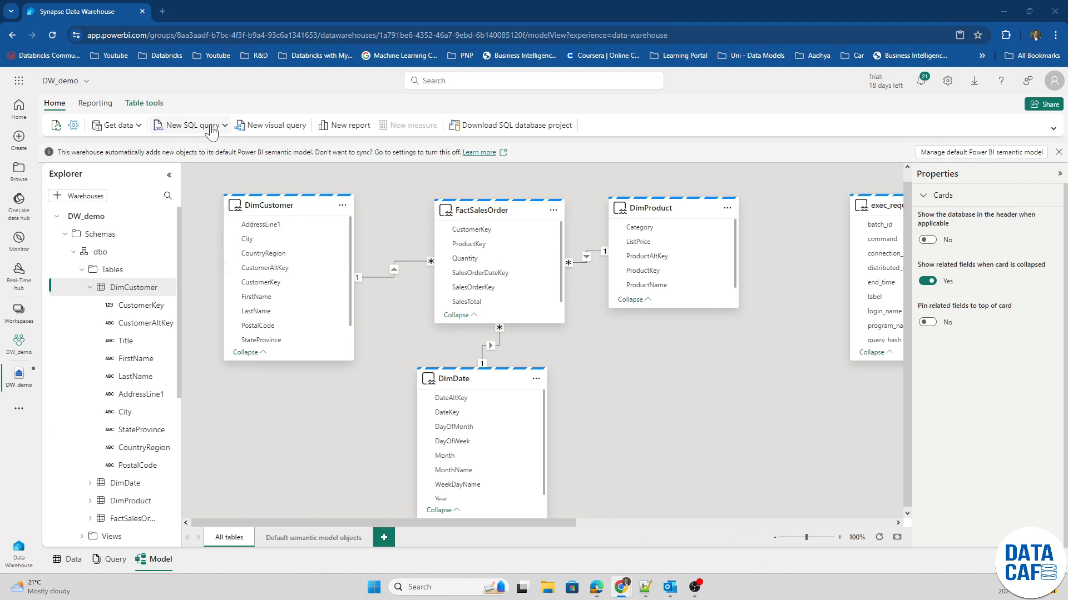
In a new SQL query, paste and run the FactSalesOrder and DimDate join that sums SalesTotal as SalesRevenue by year and month.
left_click(195, 132)
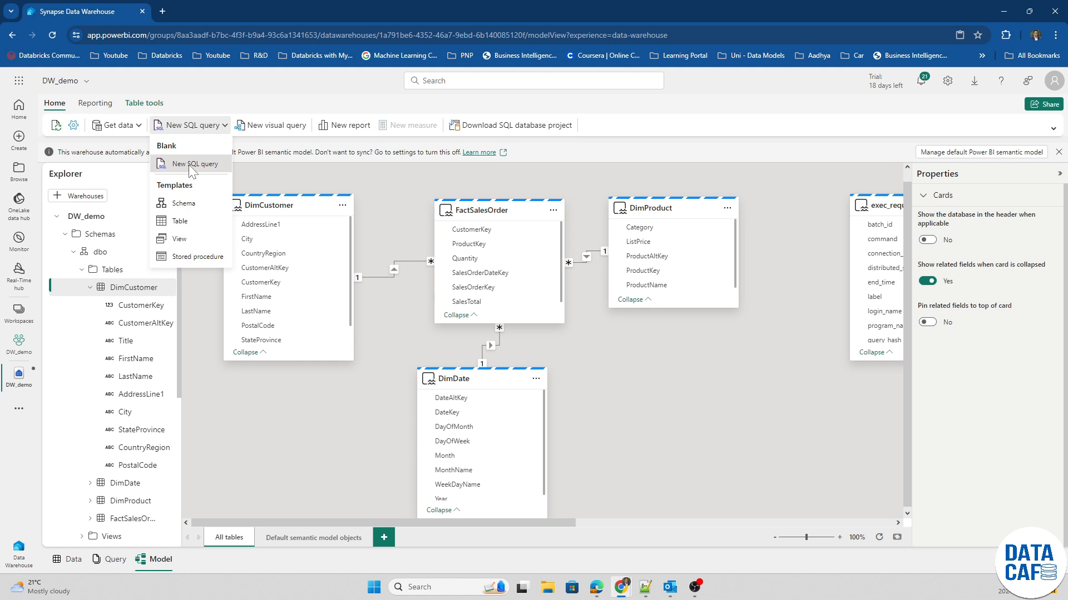
left_click(192, 167)
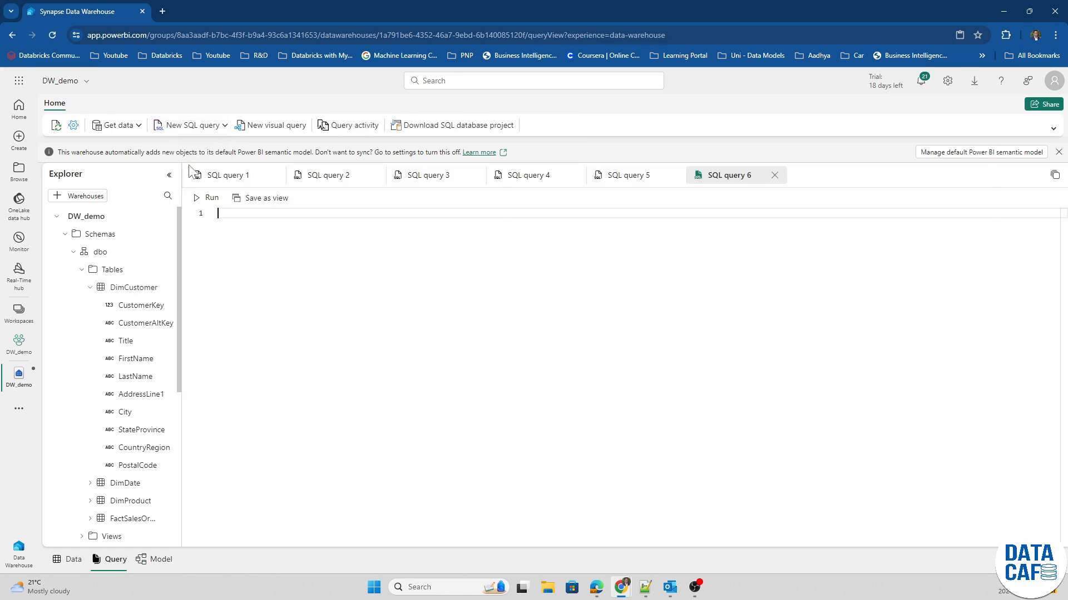
right_click(246, 216)
left_click(273, 336)
key("ctrl+v")
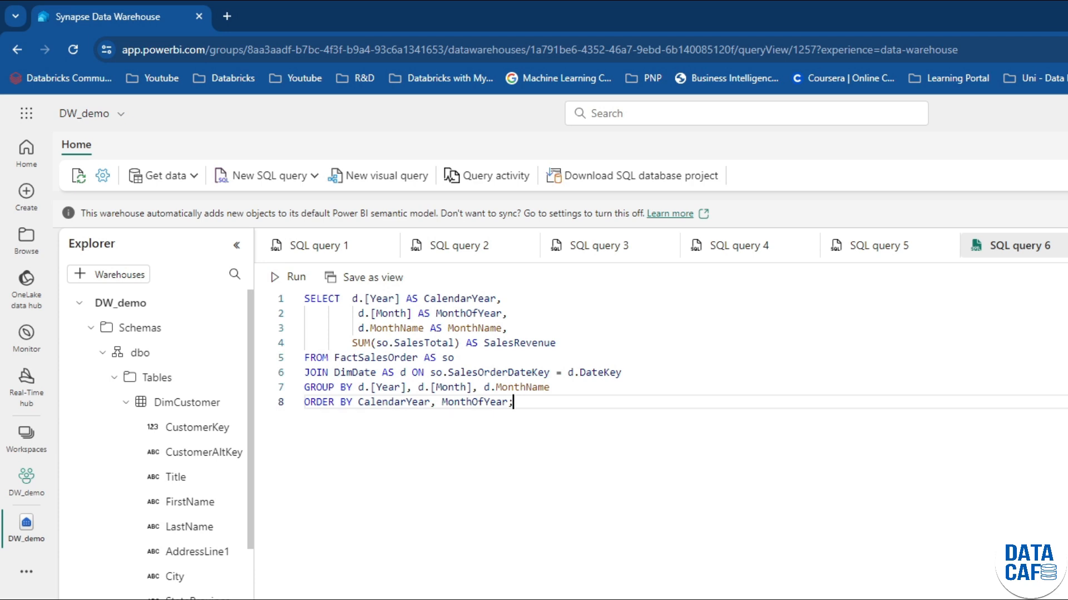
left_click(300, 279)
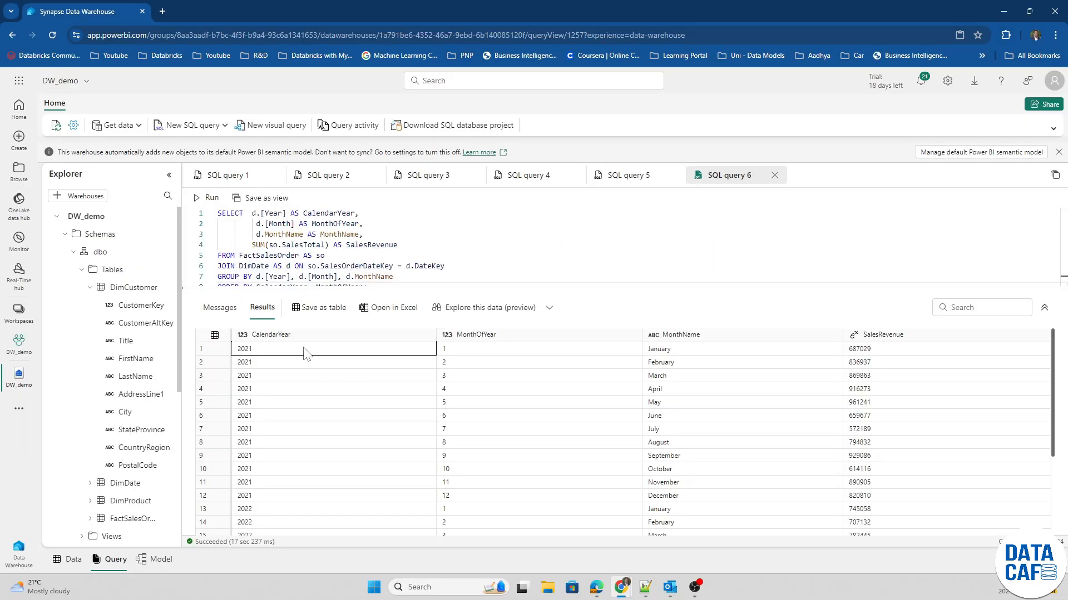
left_click(619, 354)
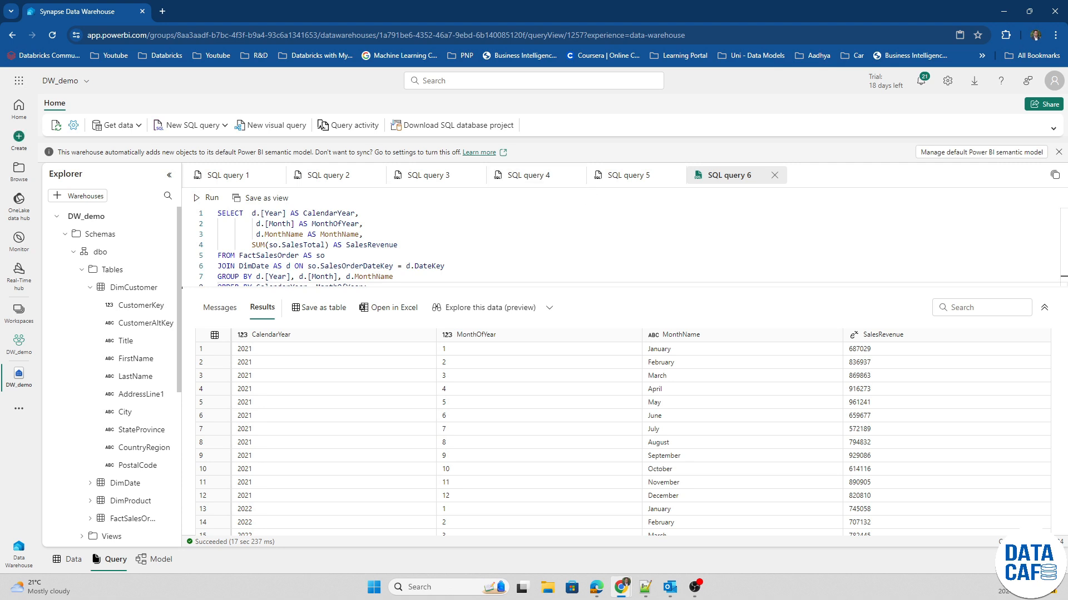
In a new SQL query, paste and run the FactSalesOrder, DimDate and DimCustomer join summing SalesTotal by year, month and CountryRegion, and review the results.
left_click(189, 125)
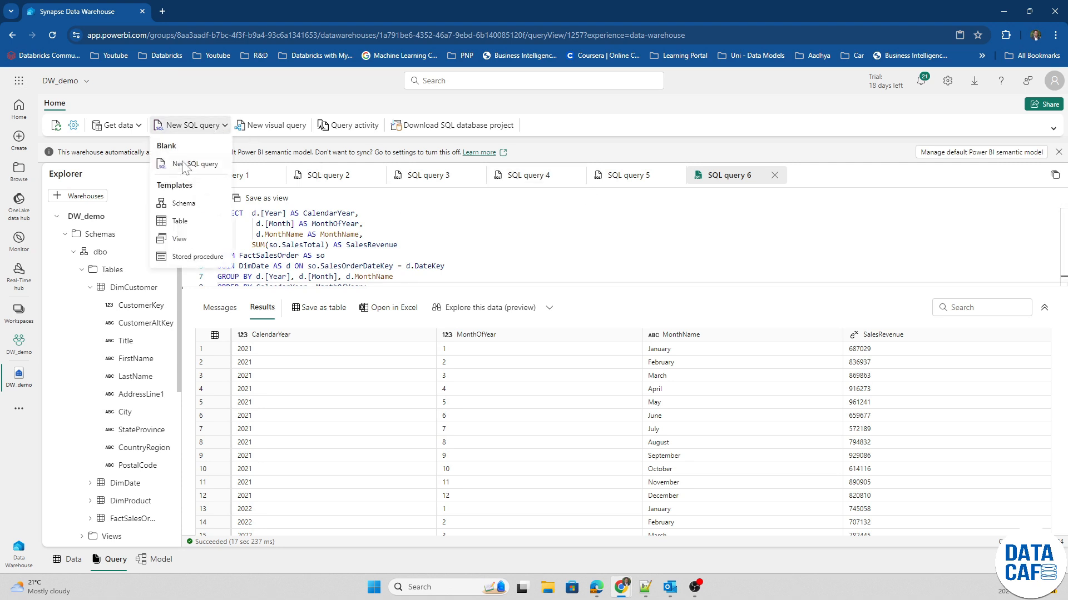
left_click(189, 163)
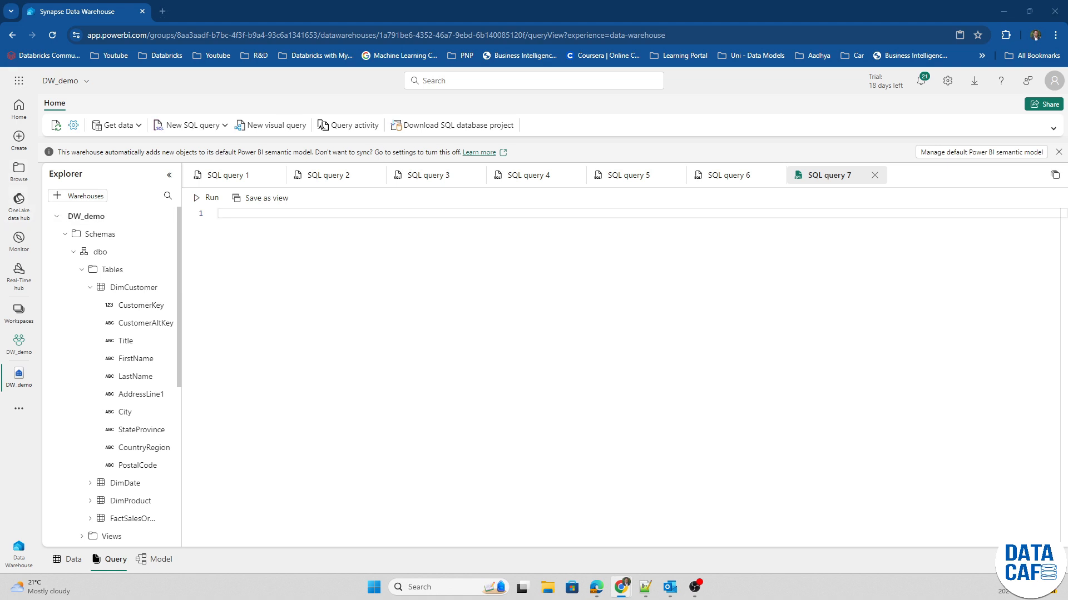
right_click(282, 216)
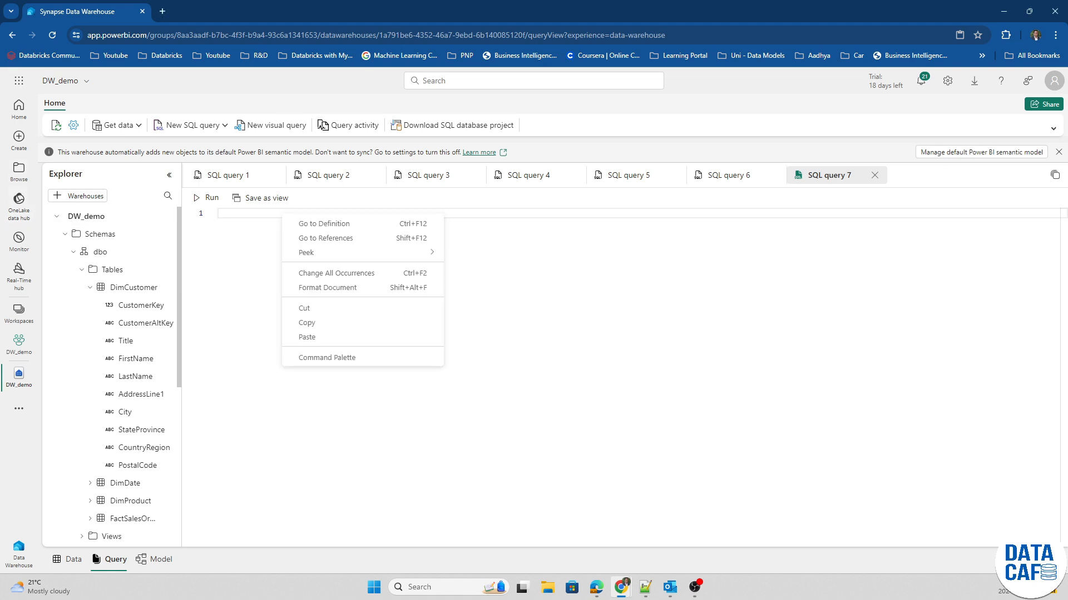
left_click(308, 337)
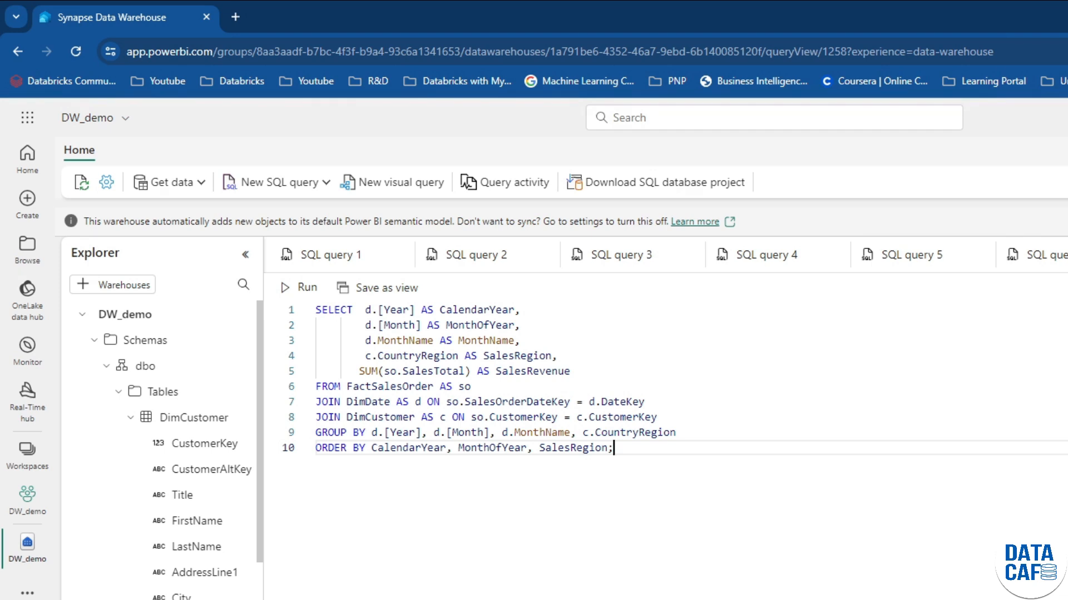
mouse_move(380, 417)
left_click(307, 288)
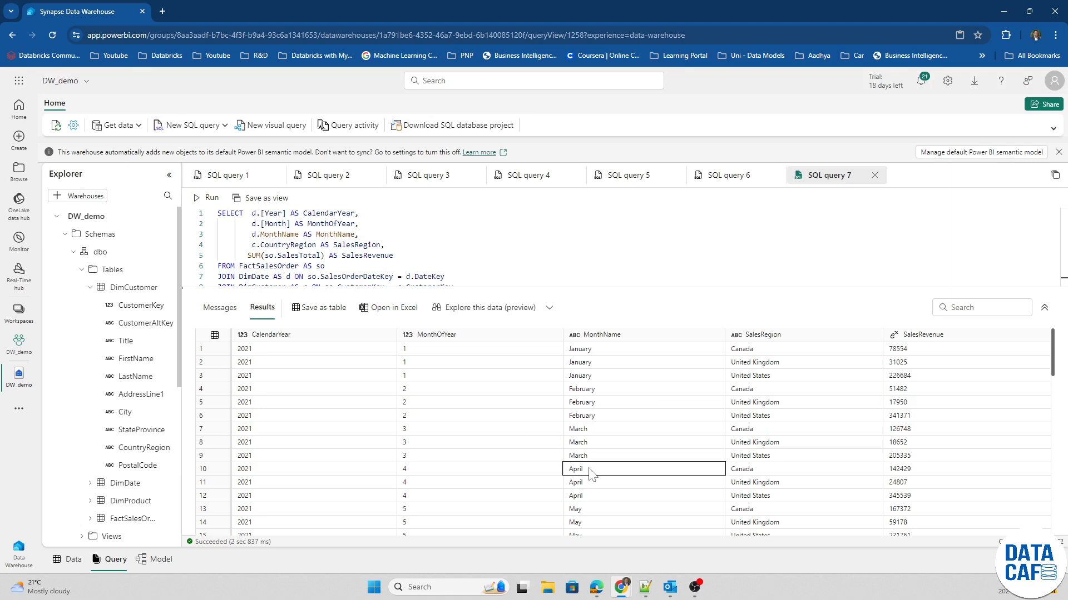
scroll(593, 475, "down", 1)
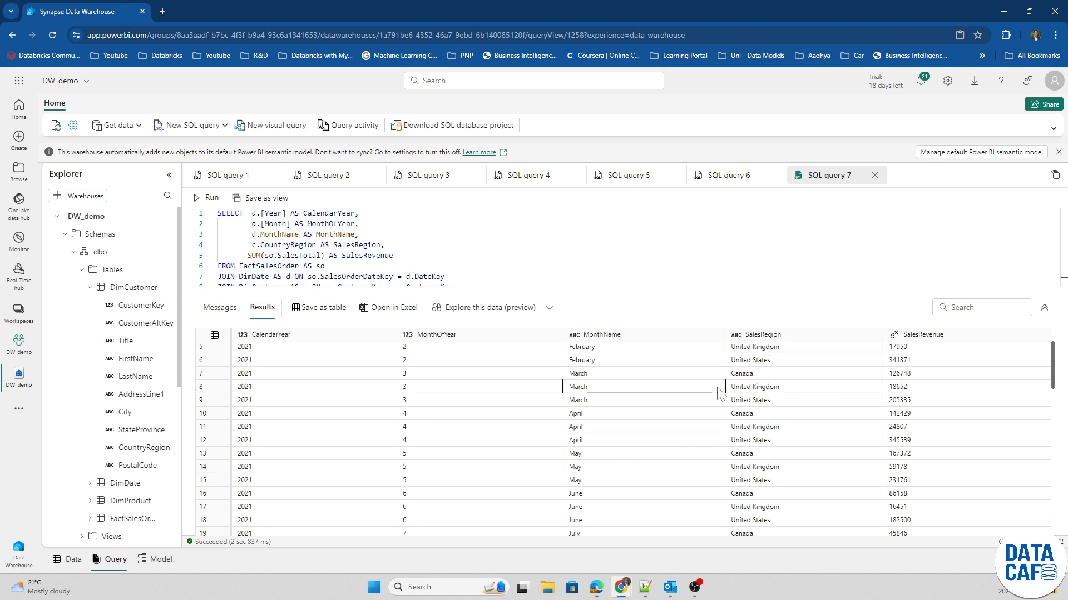
scroll(700, 425, "down", 2)
scroll(679, 427, "down", 10)
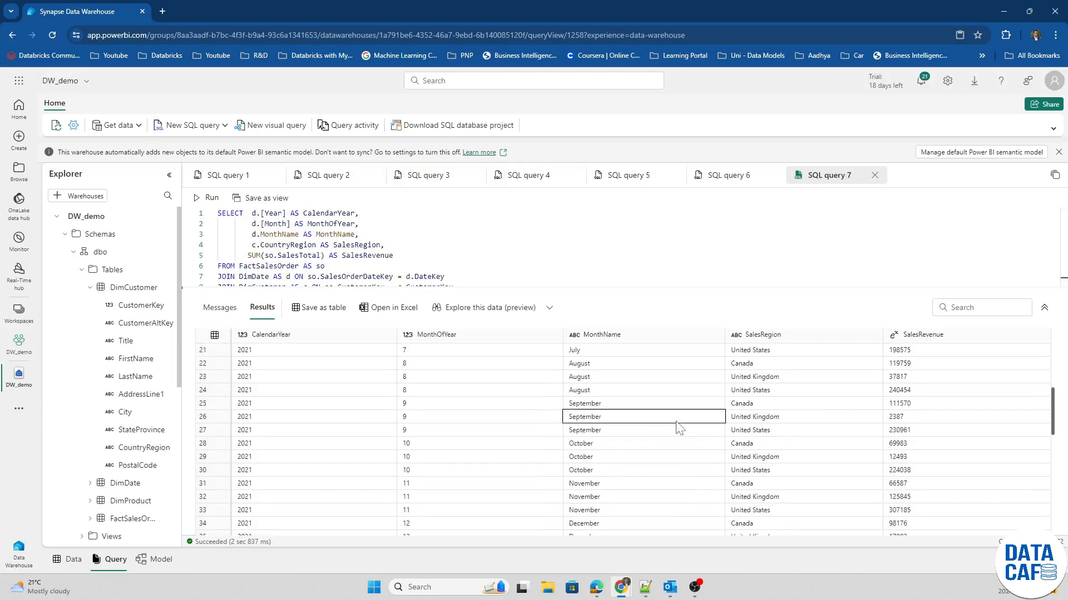
scroll(679, 427, "down", 2)
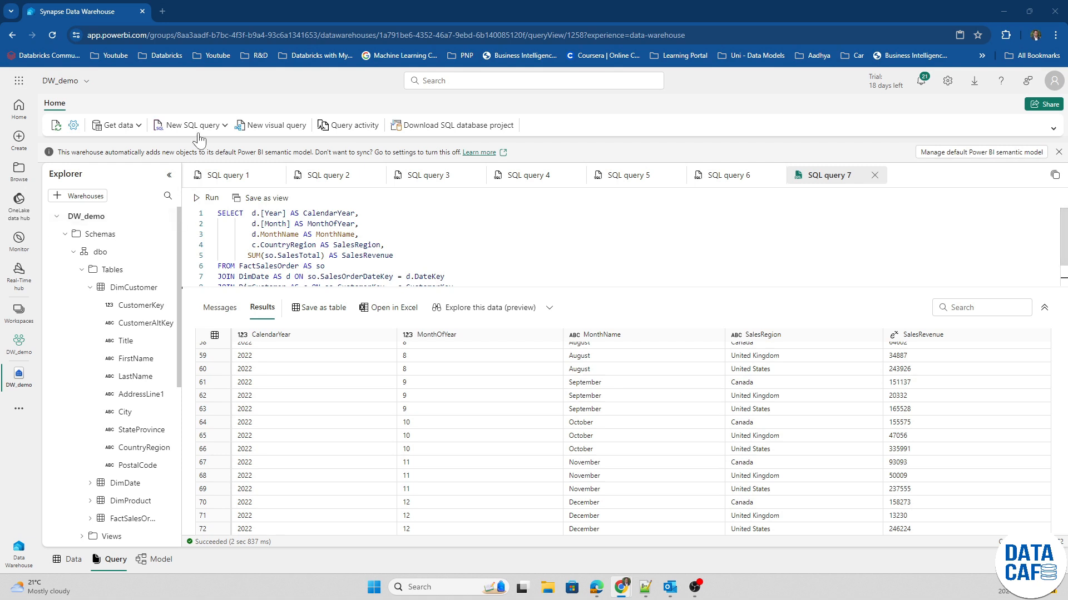
In a new SQL query, create the view vSalesByRegion with SalesRevenue grouped by year, month, month name and CountryRegion.
left_click(223, 125)
left_click(215, 167)
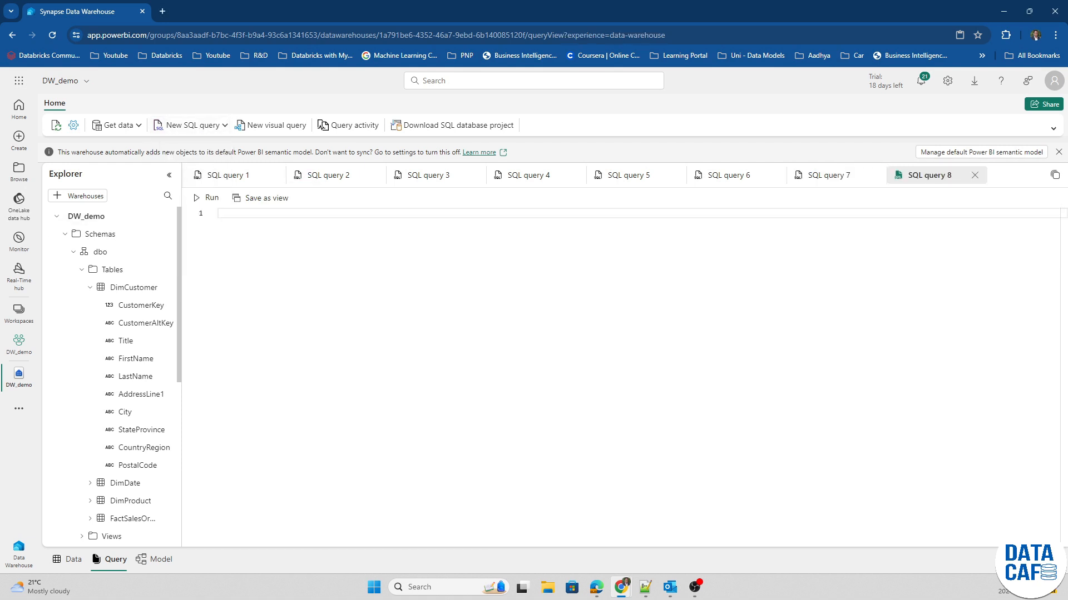
type("CREATE VIEW vSalesByRegion AS SELECT  d.[Year] AS CalendarYear,         d.[Month] AS MonthOfYear,         d.MonthName AS MonthName,         c.CountryRegion AS SalesRegion,        SUM(so.SalesTotal) AS SalesRevenue FROM FactSalesOrder AS so JOIN DimDate AS d ON so.SalesOrderDateKey = d.DateKey JOIN DimCustomer AS c ON so.CustomerKey = c.CustomerKey GROUP BY d.[Year], d.[Month], d.MonthName, c.CountryRegion;")
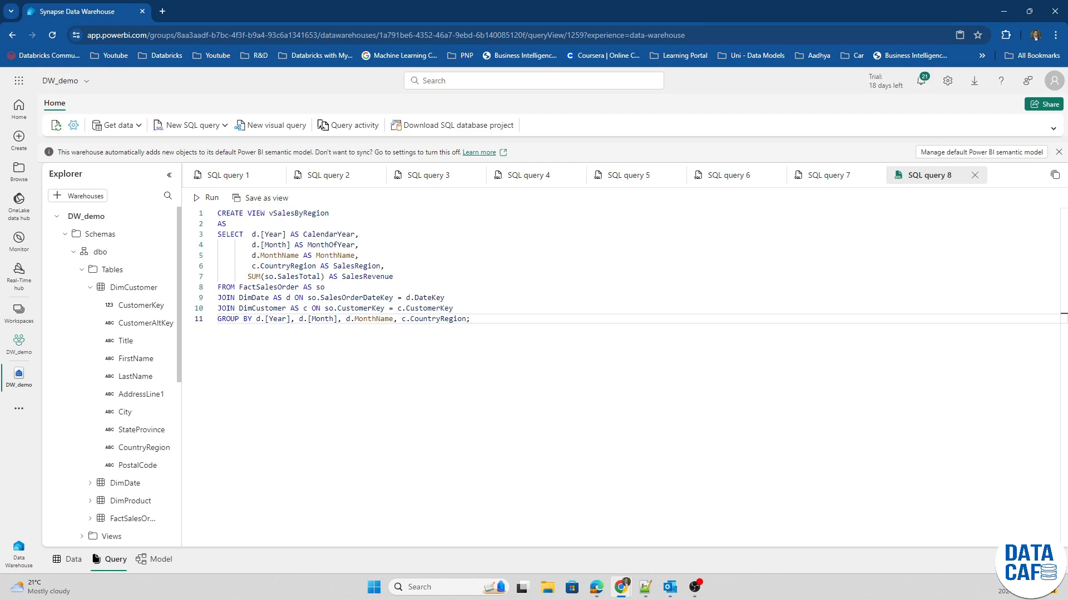
left_click(211, 199)
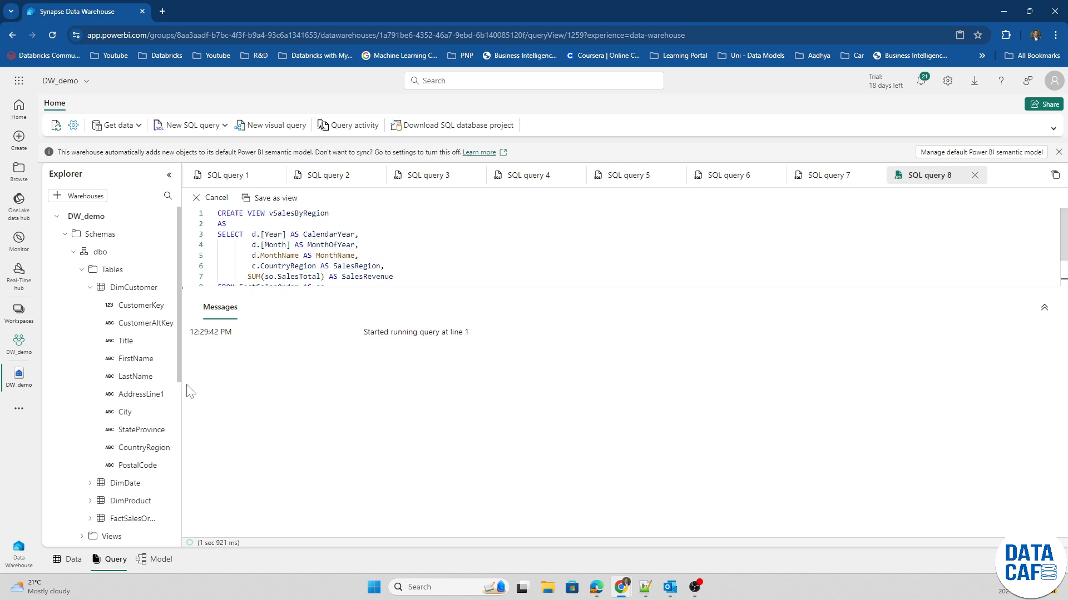
Find the vSalesByRegion view under the dbo schema, run a select of its top 100 rows and review the results.
left_click(81, 270)
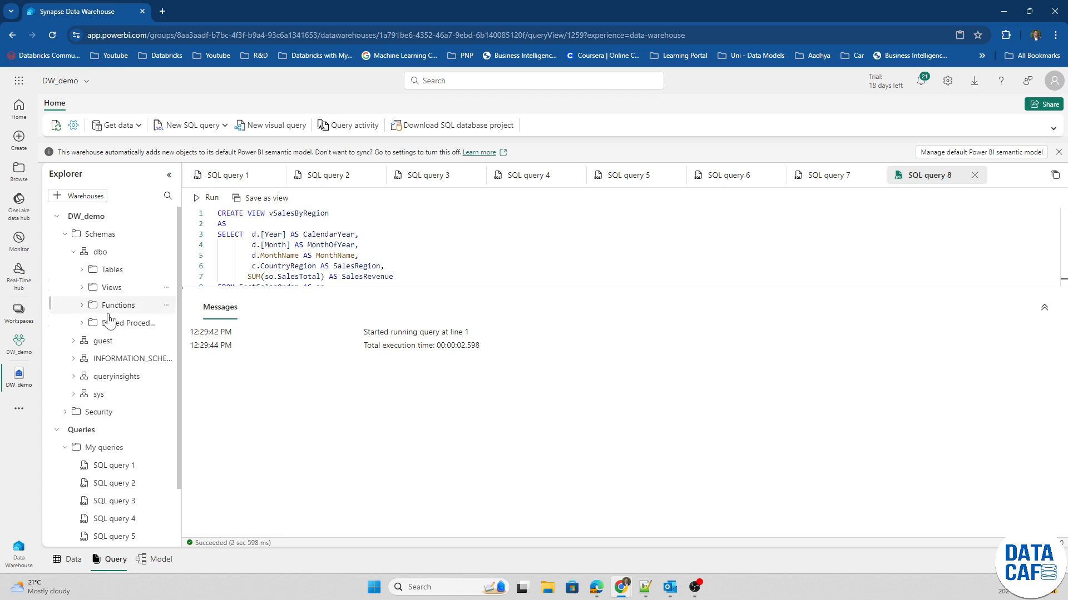
left_click(82, 288)
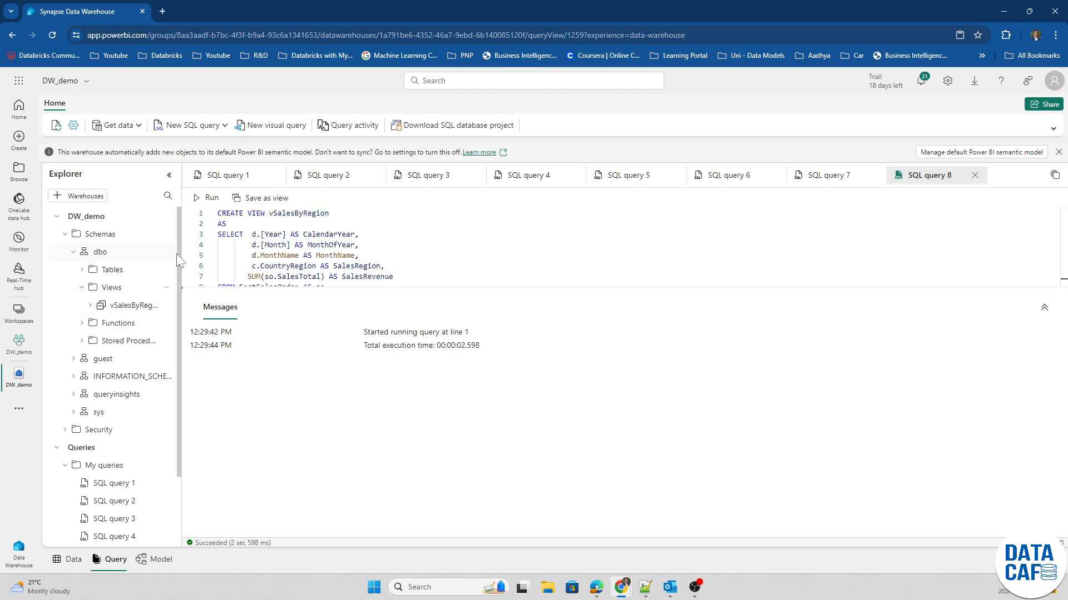
left_click_drag(181, 248, 223, 251)
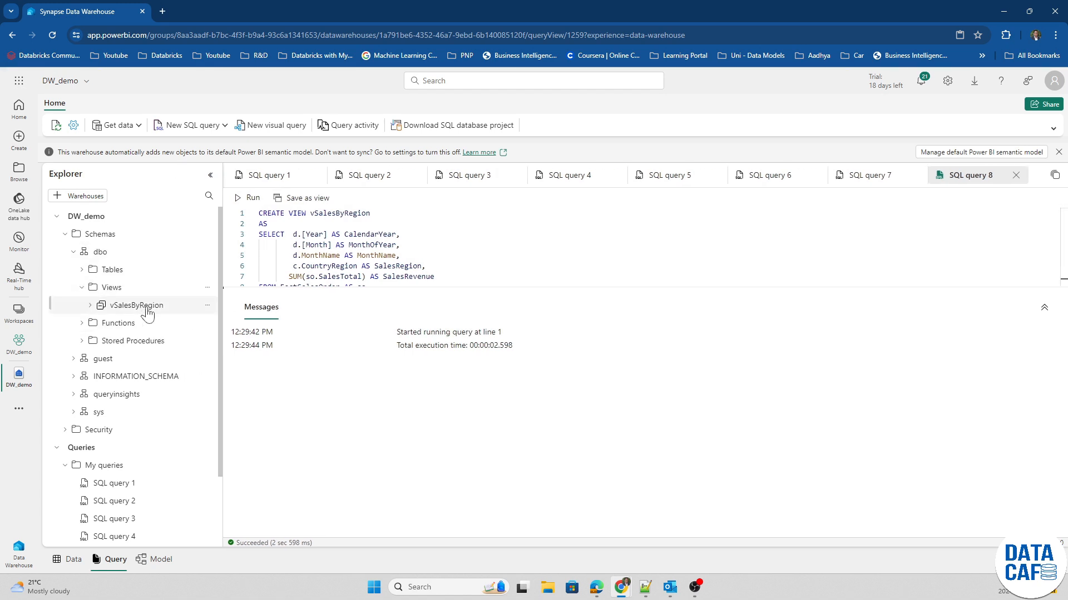
left_click(207, 308)
mouse_move(231, 315)
left_click(353, 318)
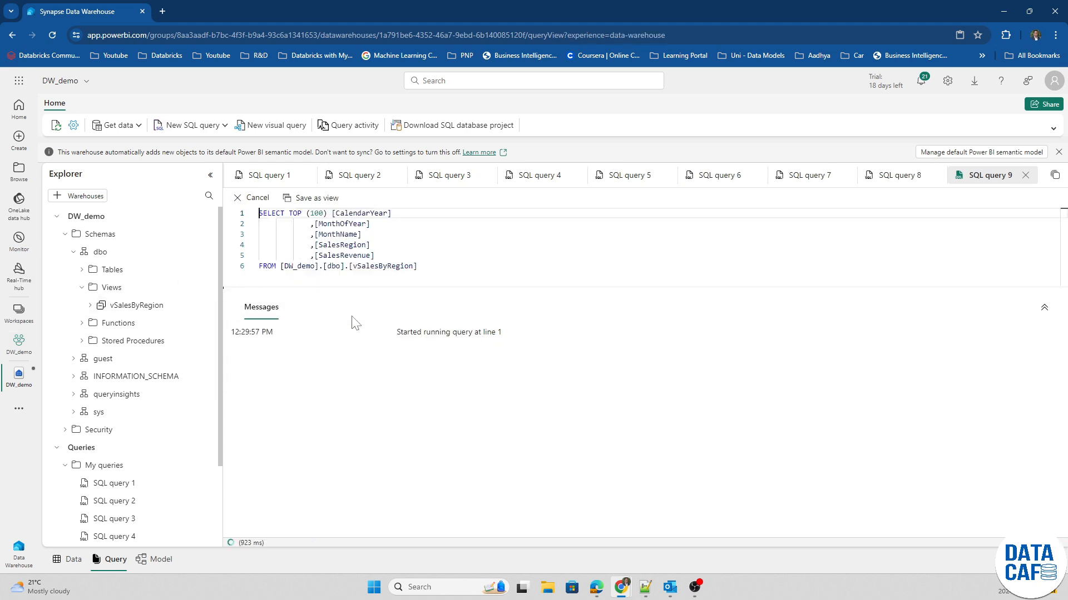
scroll(611, 390, "down", 10)
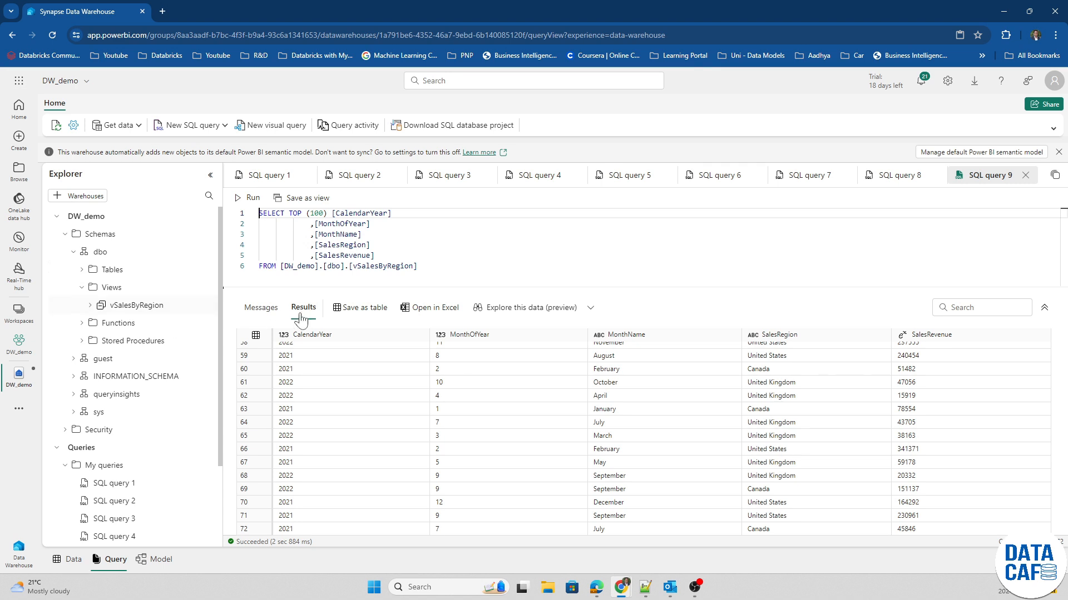
Create a new visual query and add the FactSalesOrder and DimProduct tables to its canvas.
left_click(263, 128)
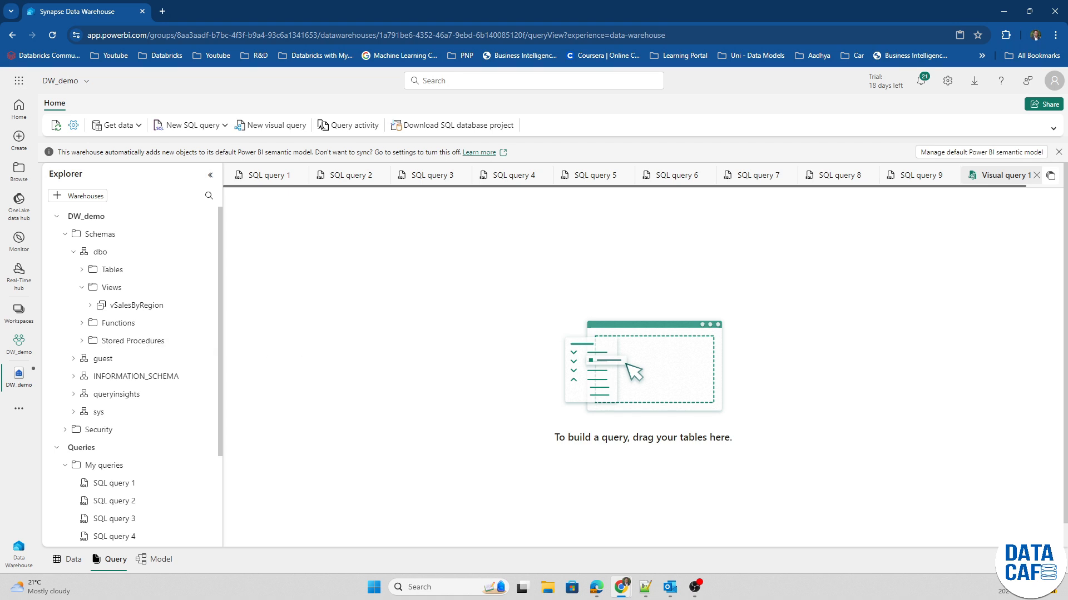
left_click(83, 288)
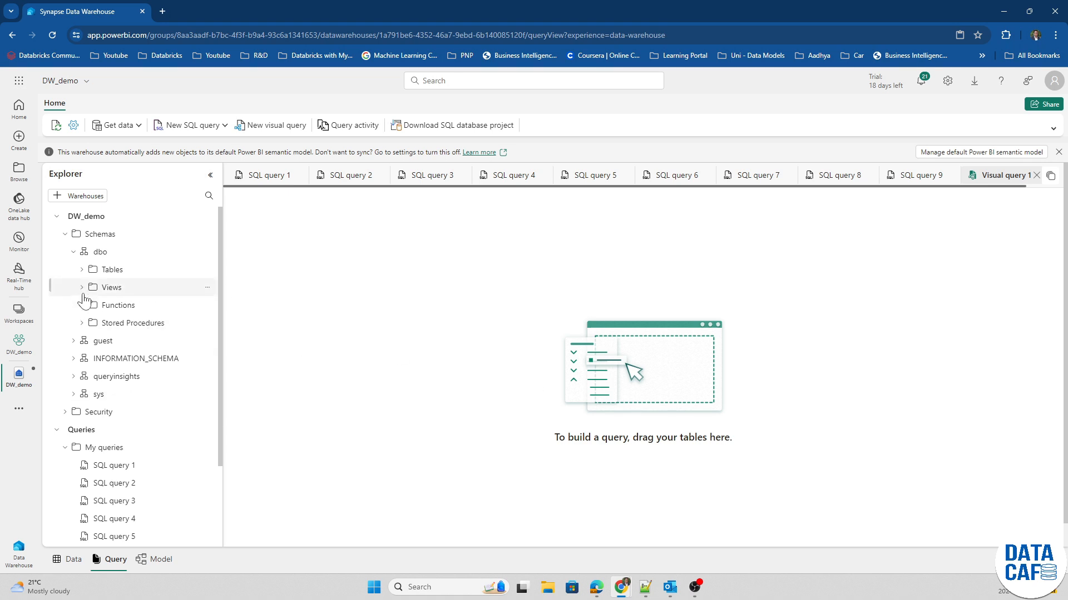
left_click(82, 269)
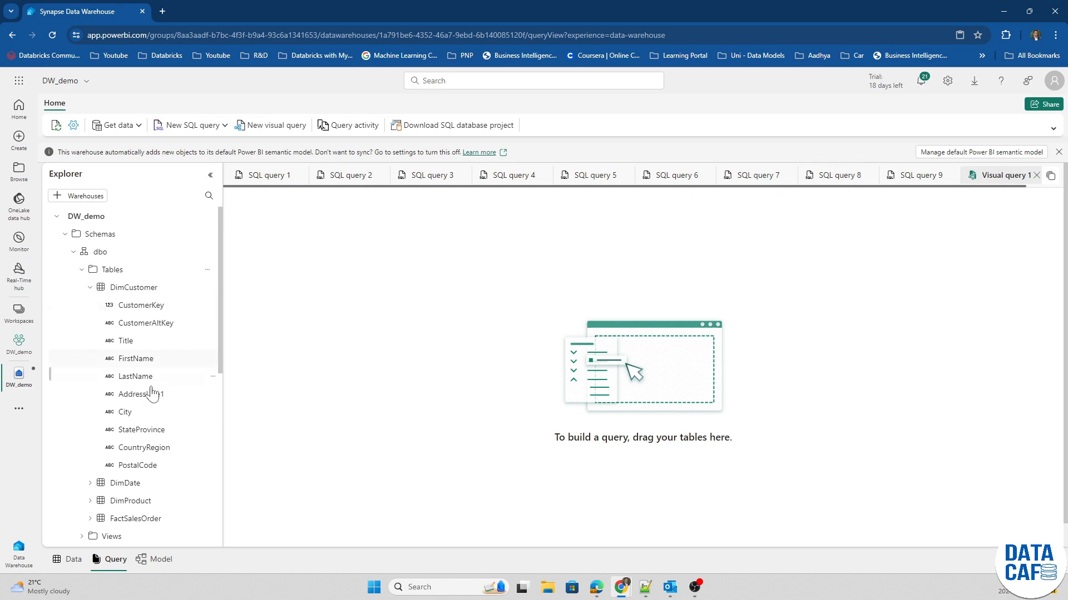
left_click(90, 287)
left_click_drag(121, 341, 343, 295)
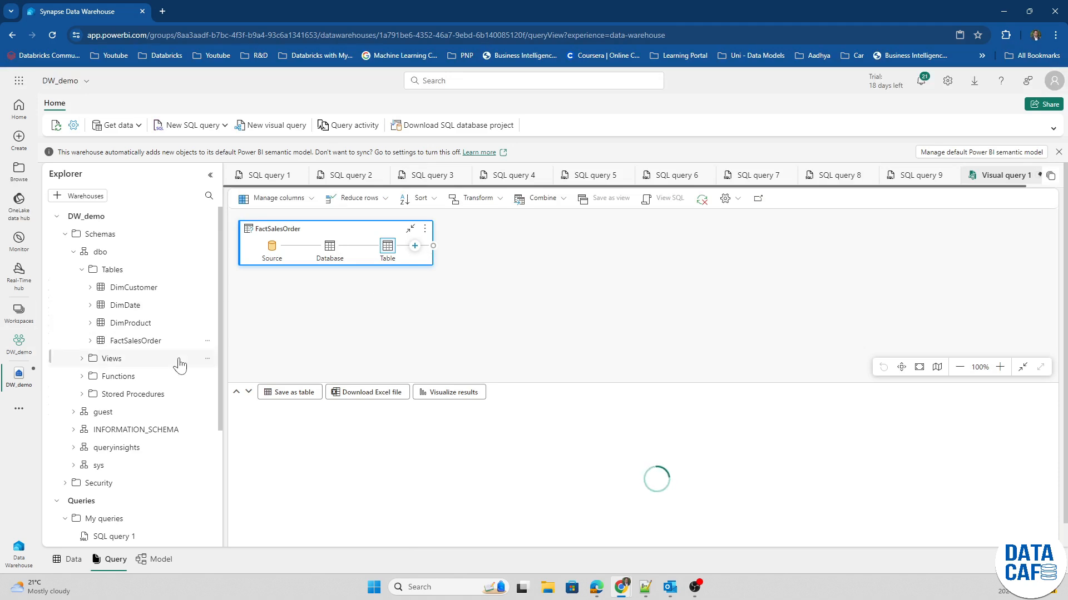
left_click_drag(131, 328, 332, 303)
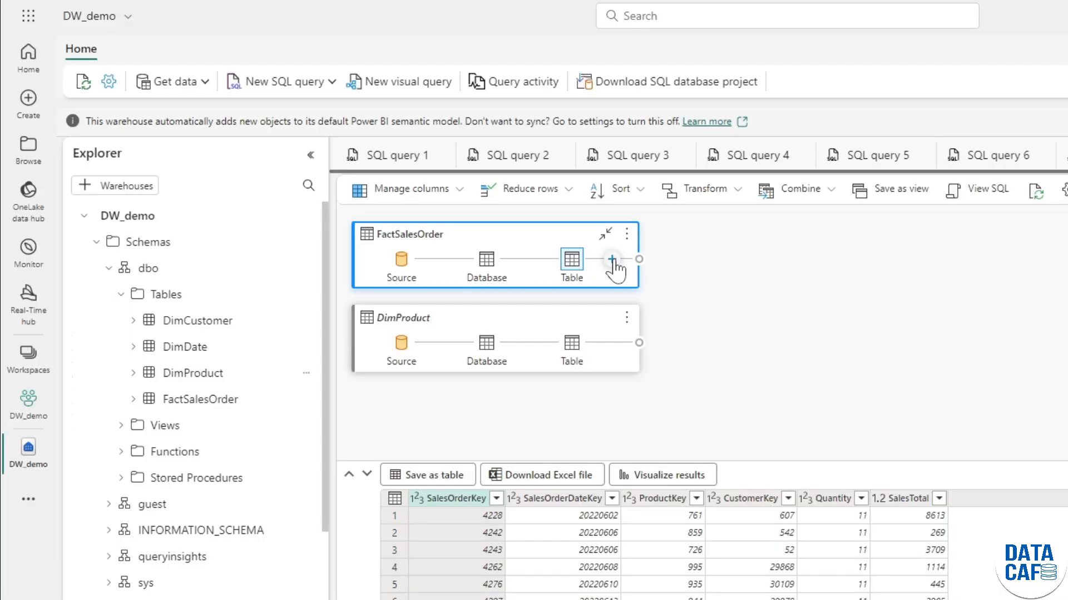
Merge FactSalesOrder with DimProduct as the right table, matching on ProductKey in both tables with a Left outer join.
left_click(415, 246)
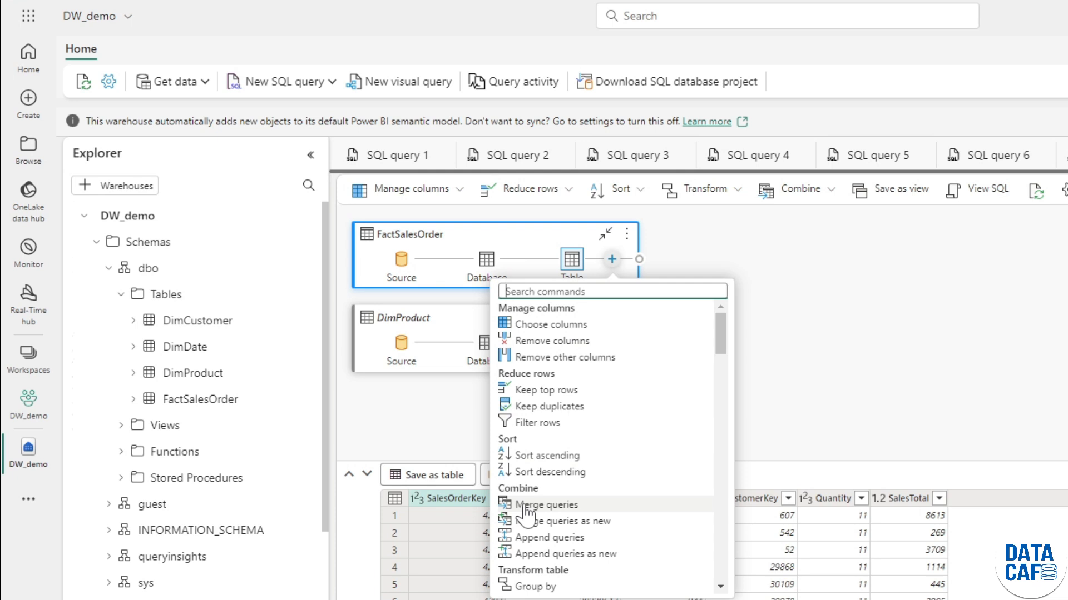
left_click(524, 506)
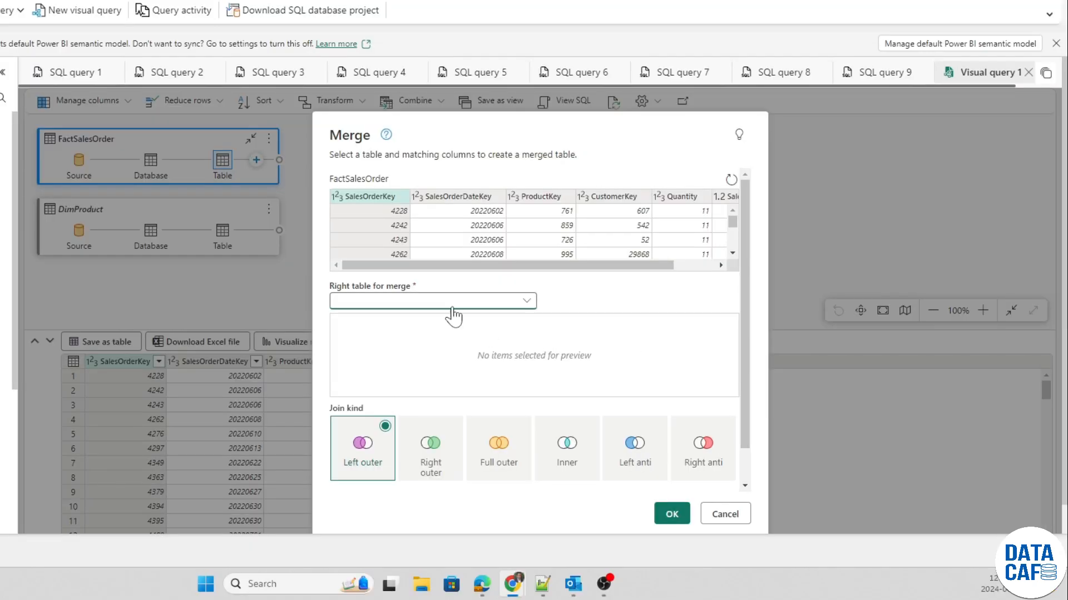
left_click(541, 359)
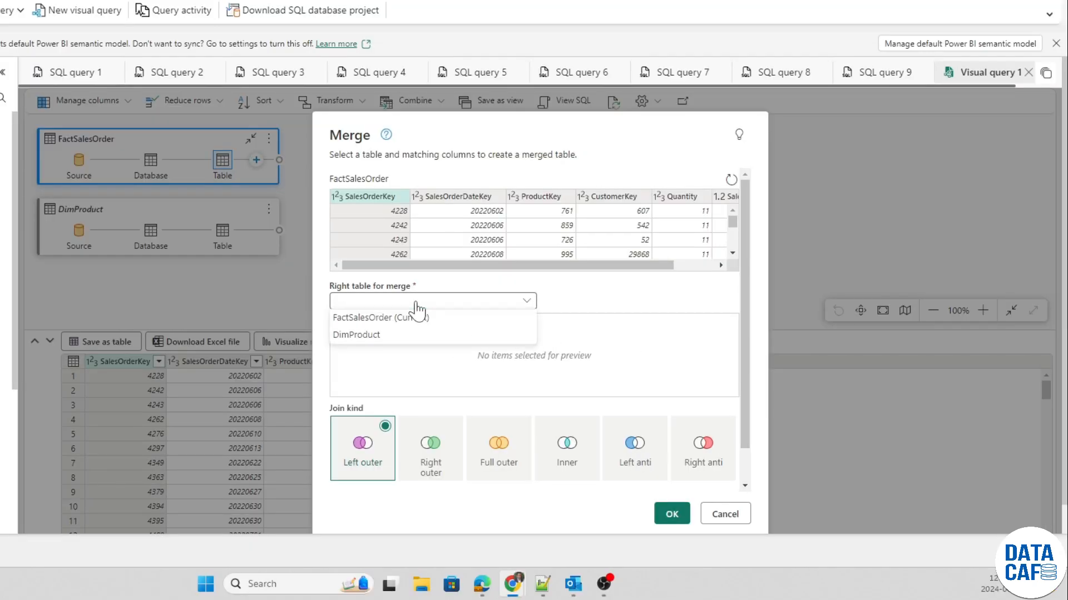
left_click(355, 336)
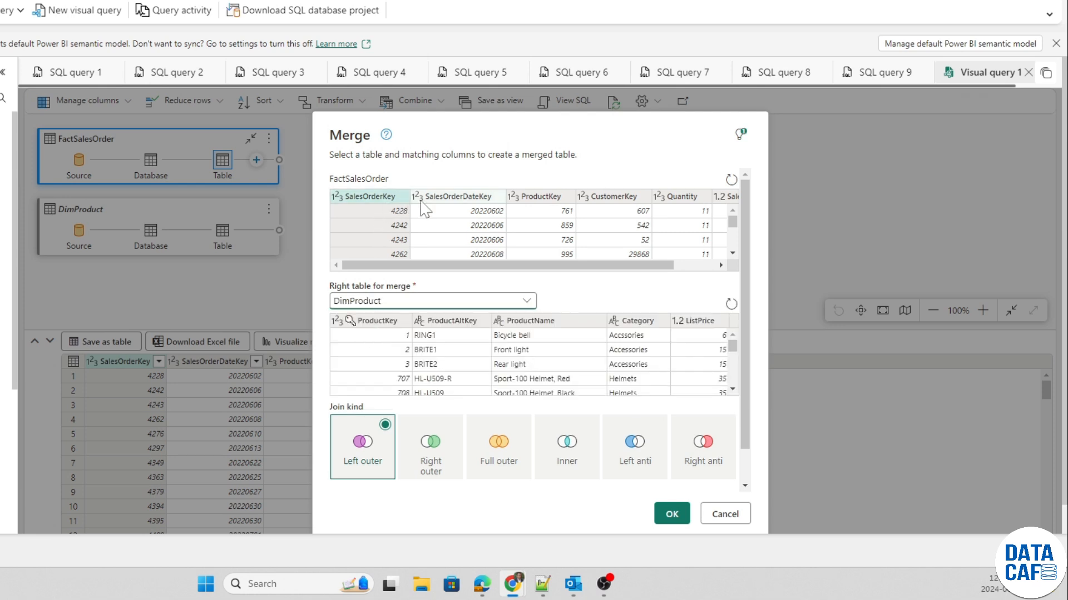
left_click(550, 198)
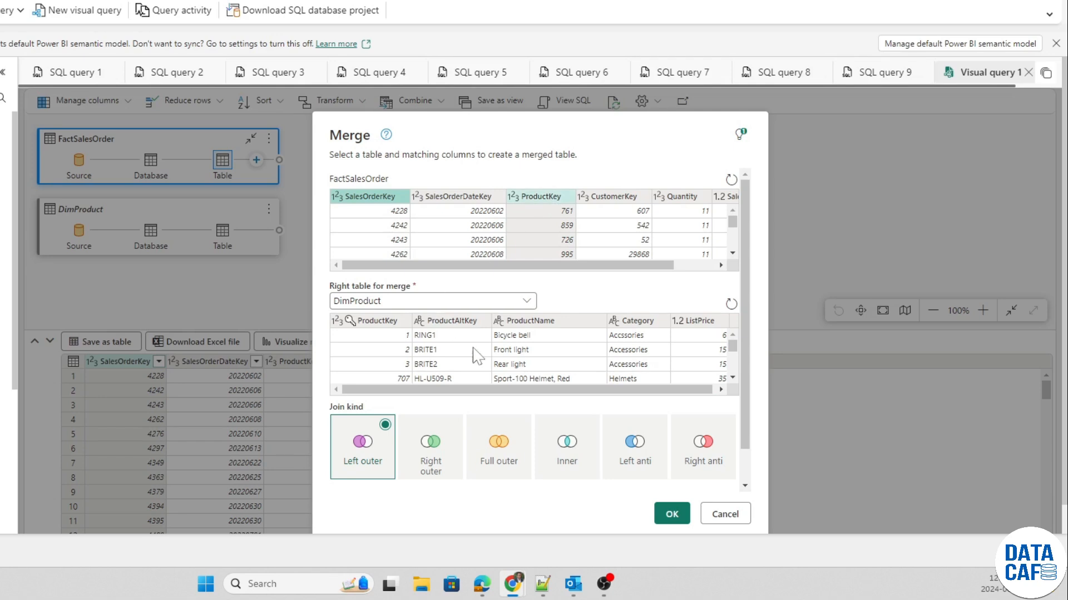
left_click(376, 328)
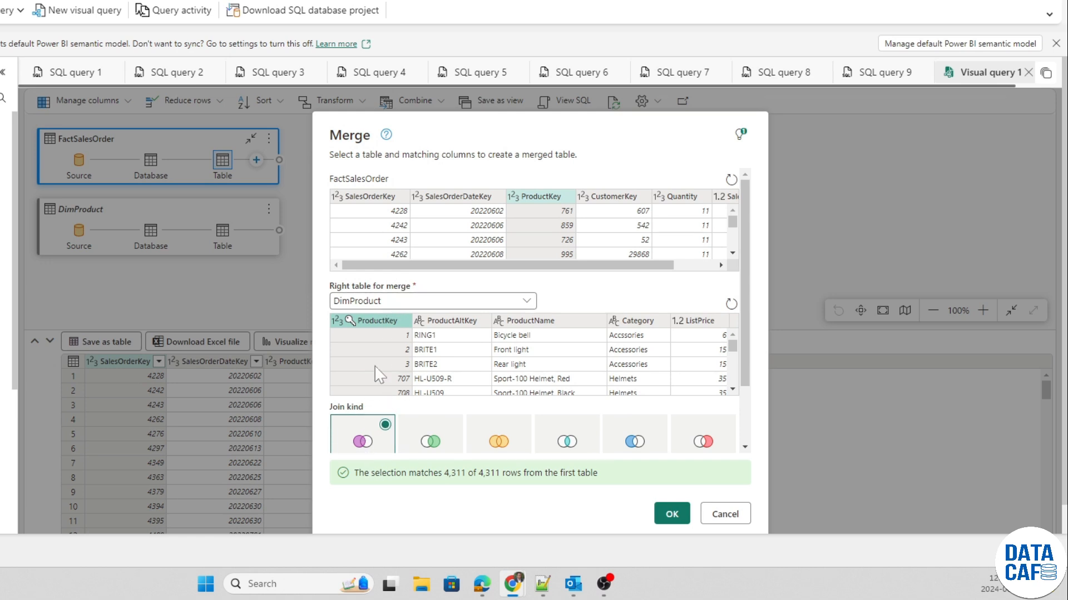
scroll(374, 374, "down", 3)
scroll(751, 294, "down", 3)
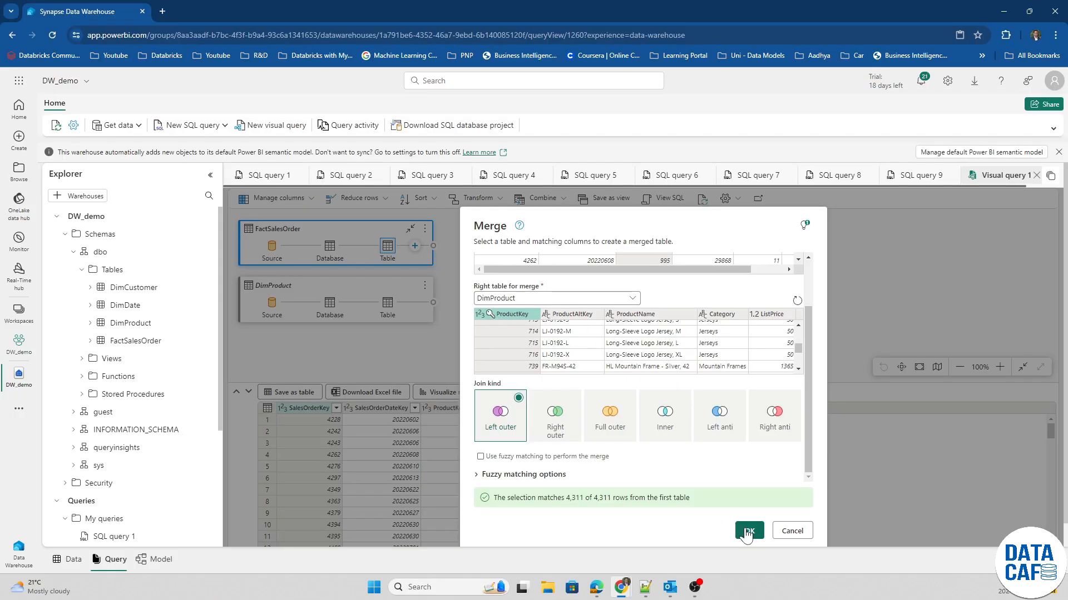
left_click(748, 531)
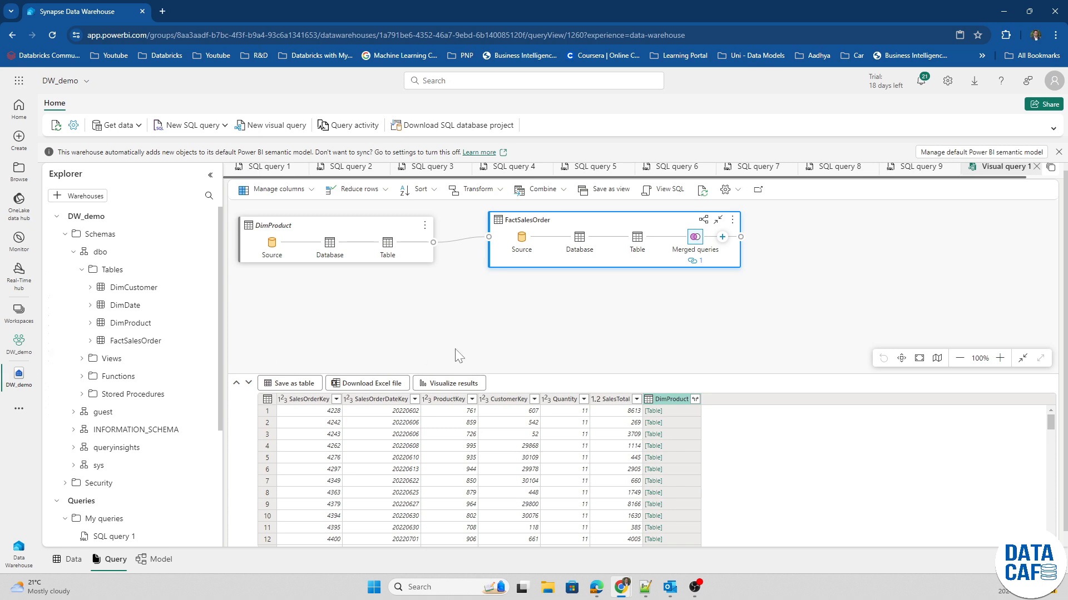
Start a new report from the model view, adding DimCustomer, DimDate, DimProduct and FactSalesOrder to the default semantic model.
left_click(155, 561)
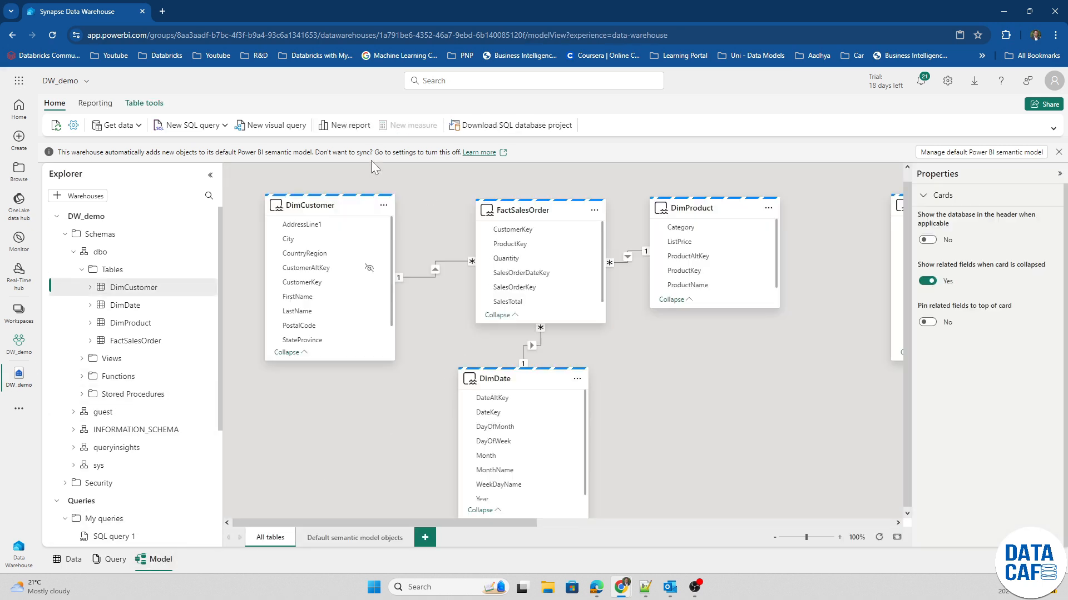
left_click(352, 126)
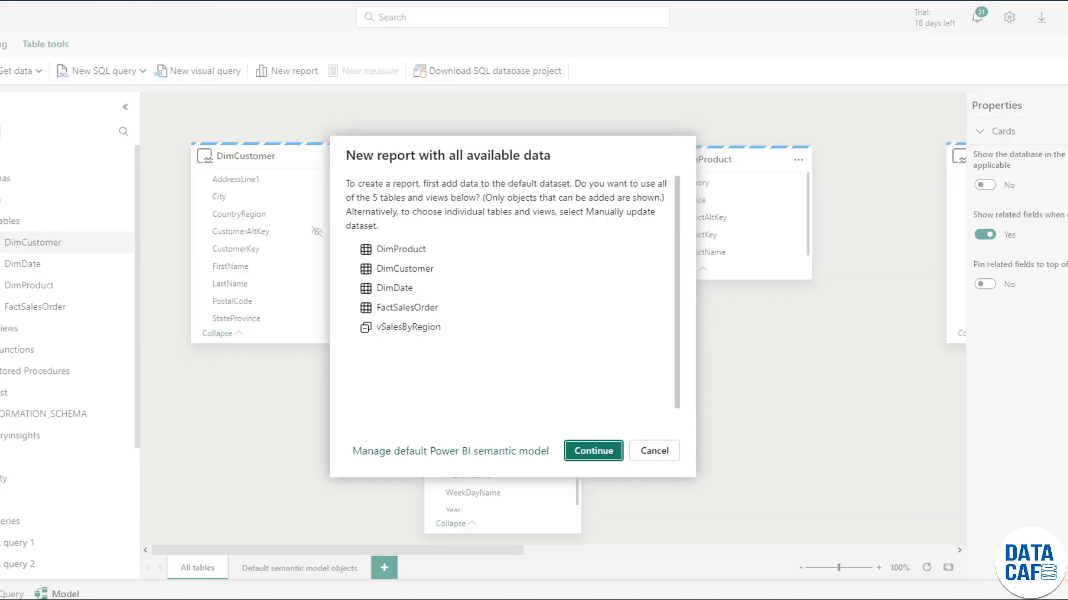
left_click(424, 454)
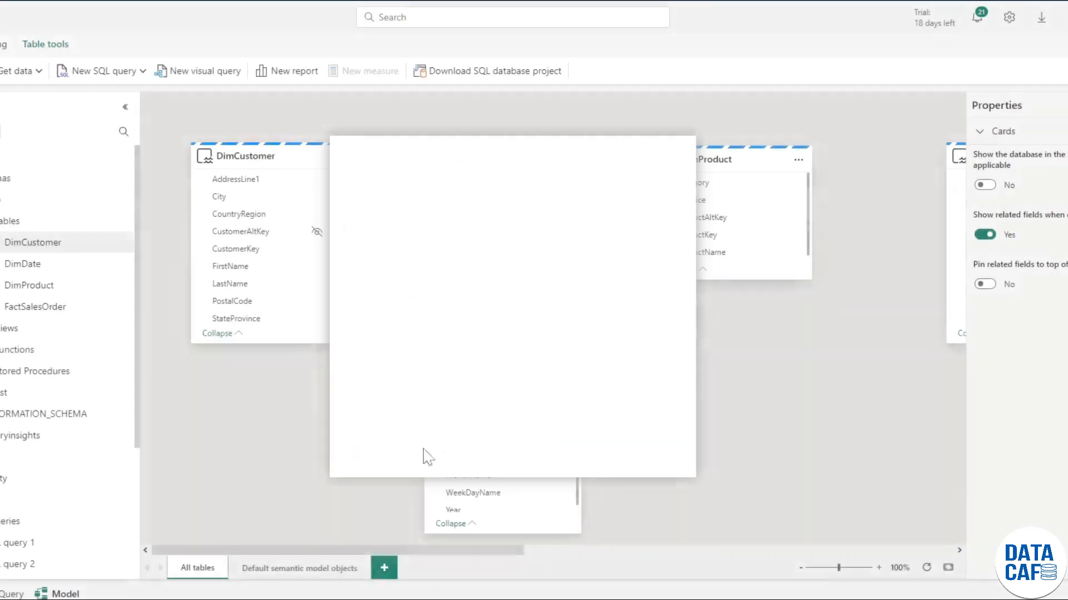
left_click(354, 284)
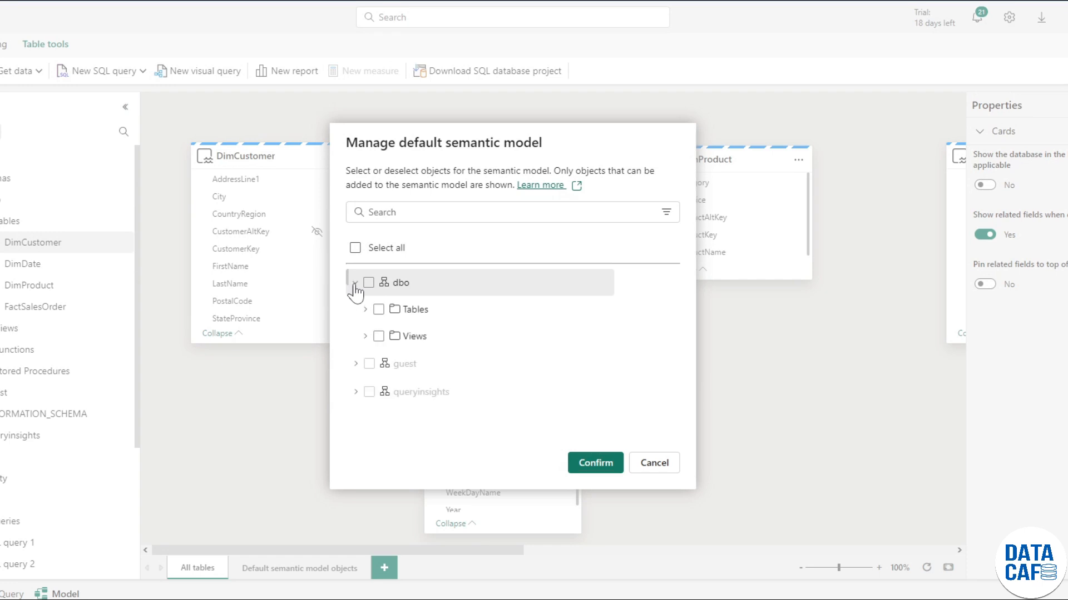
left_click(365, 310)
left_click(389, 335)
left_click(388, 362)
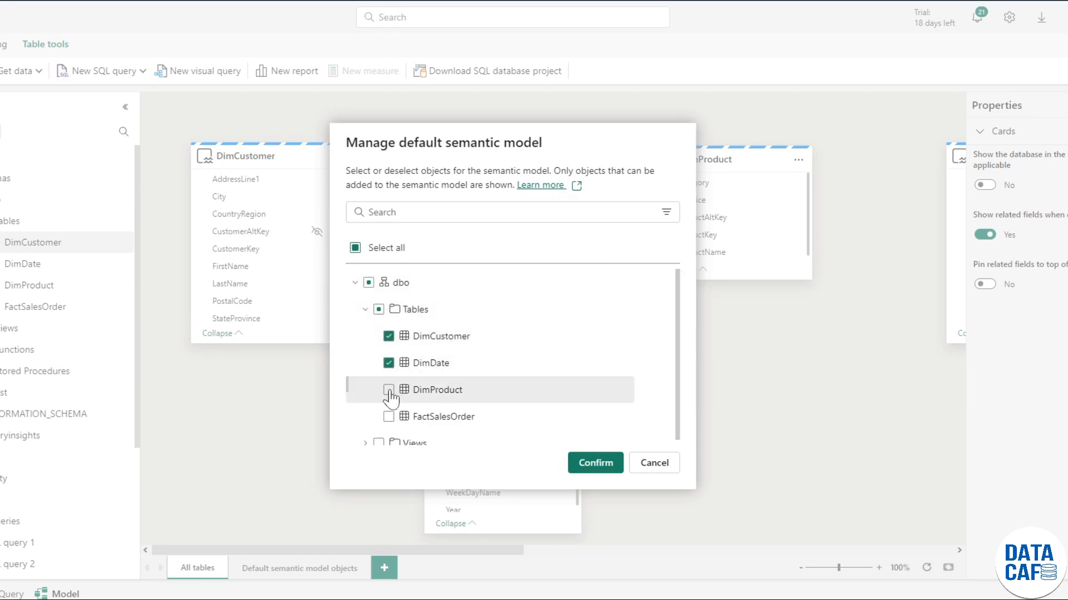
left_click(389, 390)
left_click(388, 416)
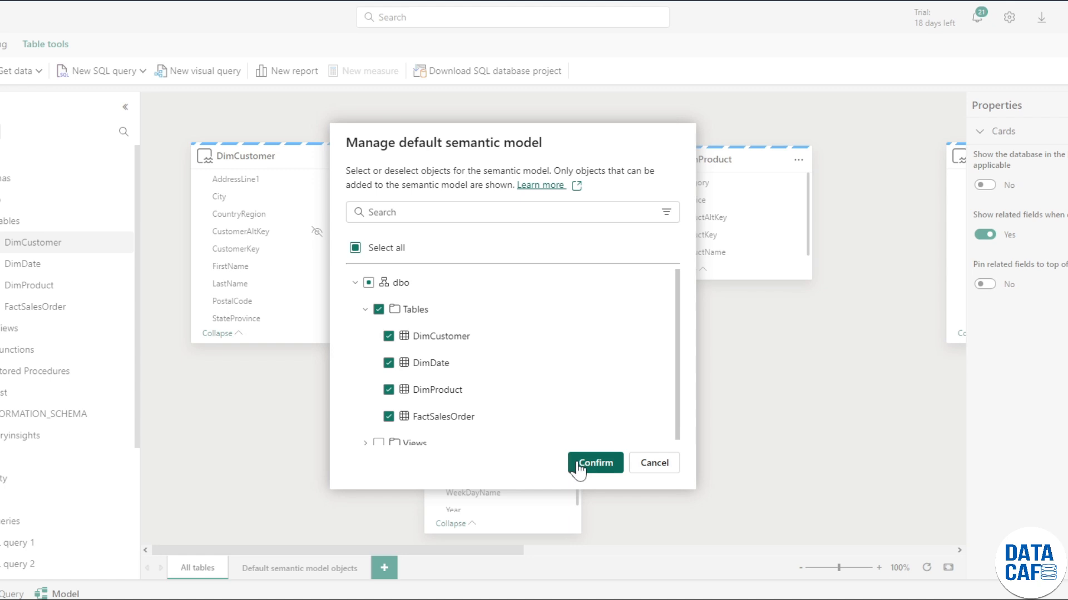
left_click(594, 472)
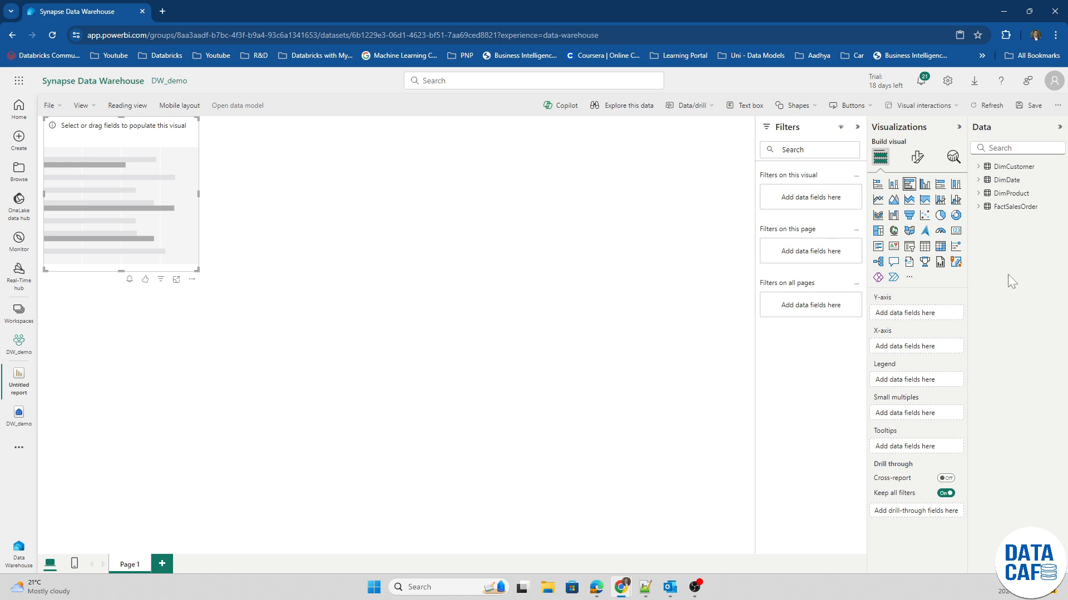
Build the bar chart with DimProduct Category on the Y-axis and FactSalesOrder SalesTotal on the X-axis, and enlarge the visual.
left_click(990, 195)
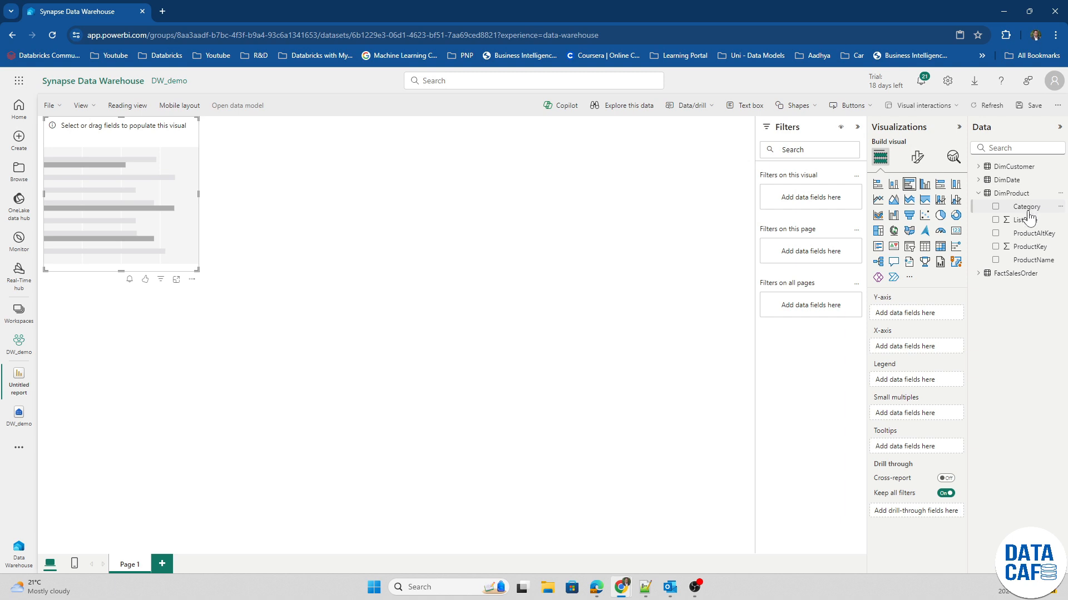
left_click_drag(1026, 210, 946, 288)
left_click_drag(1026, 206, 933, 314)
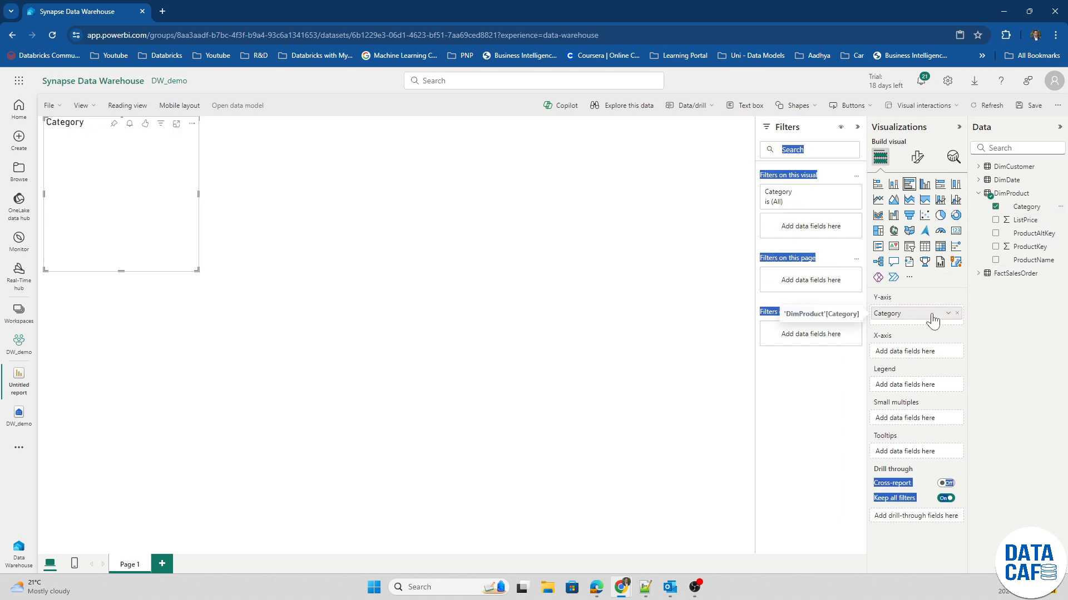
left_click_drag(197, 271, 332, 362)
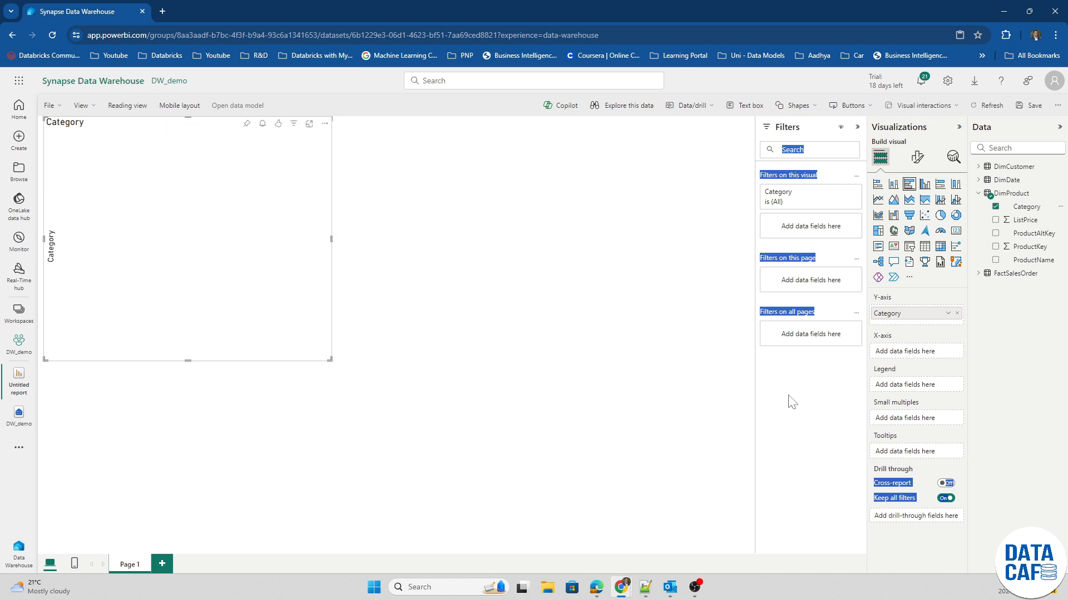
left_click(978, 274)
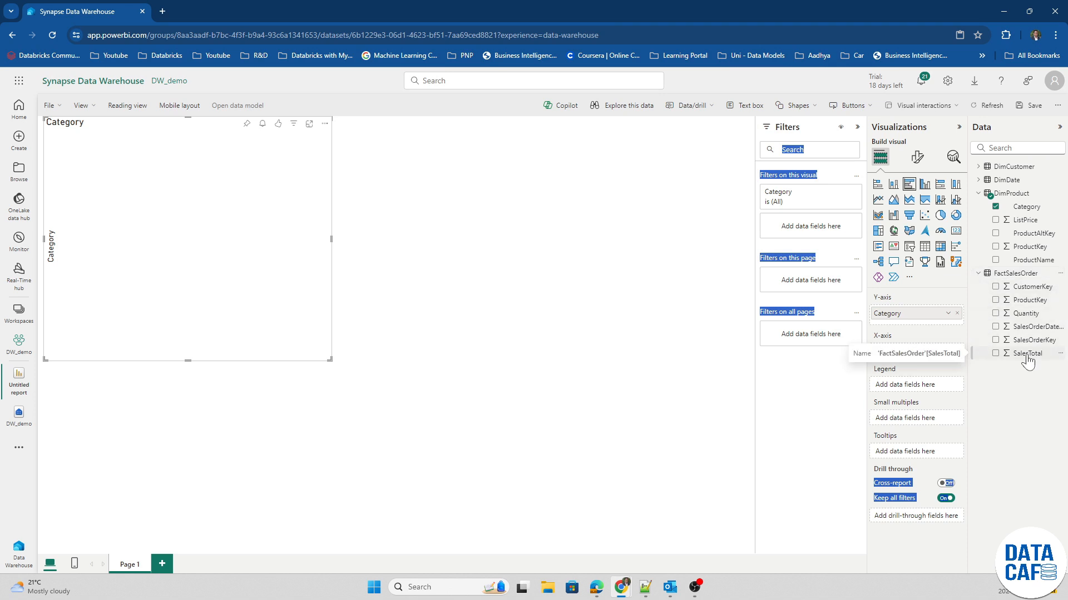
left_click_drag(1027, 361, 914, 358)
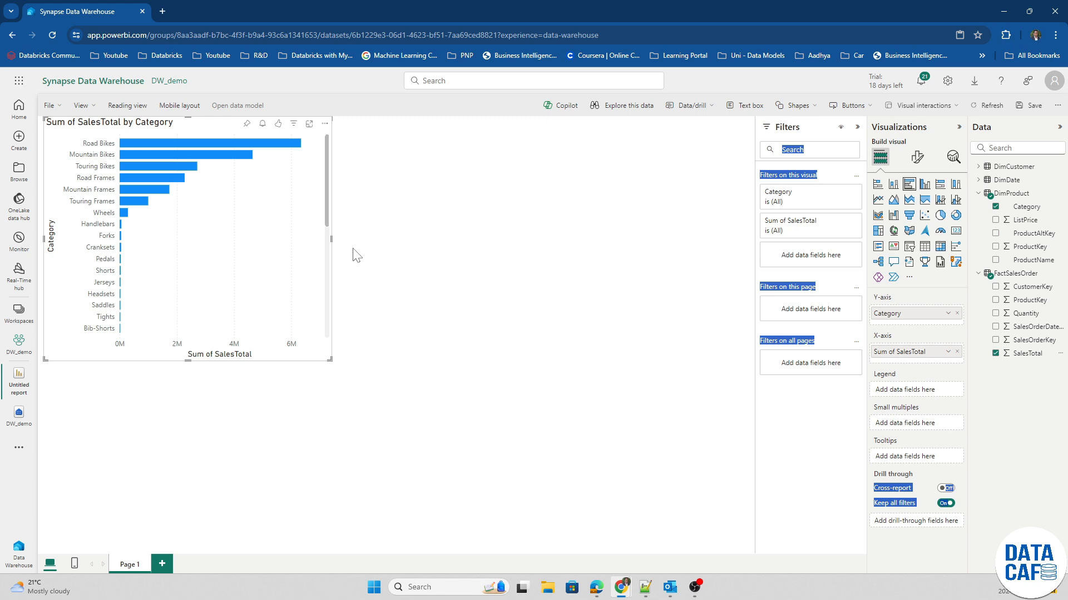
mouse_move(155, 179)
Save the report as sales_report in the DW_demo workspace and open that workspace's item list.
left_click(1030, 111)
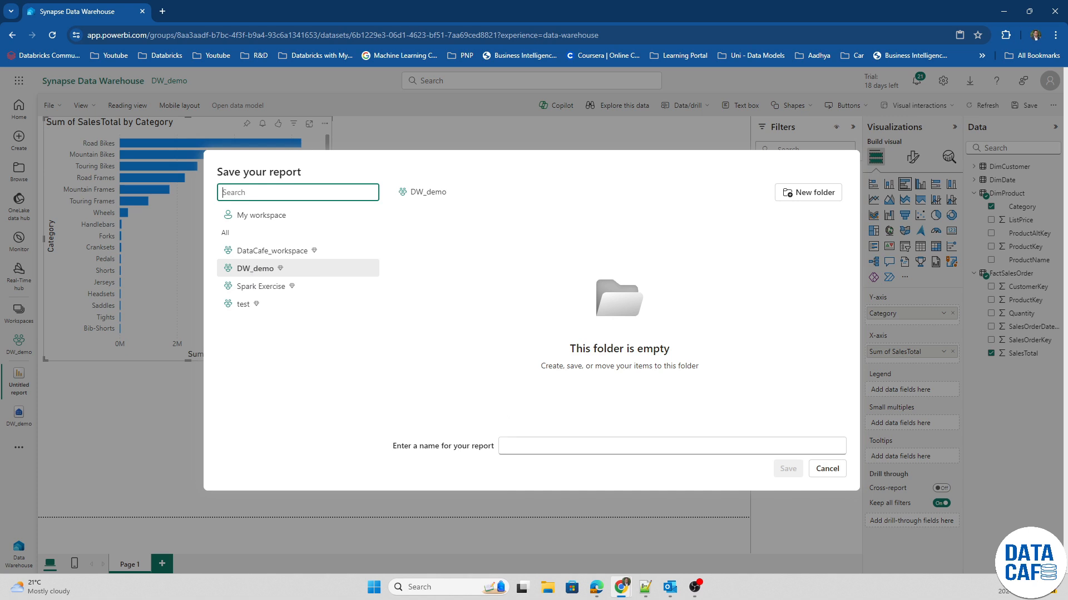
left_click(578, 446)
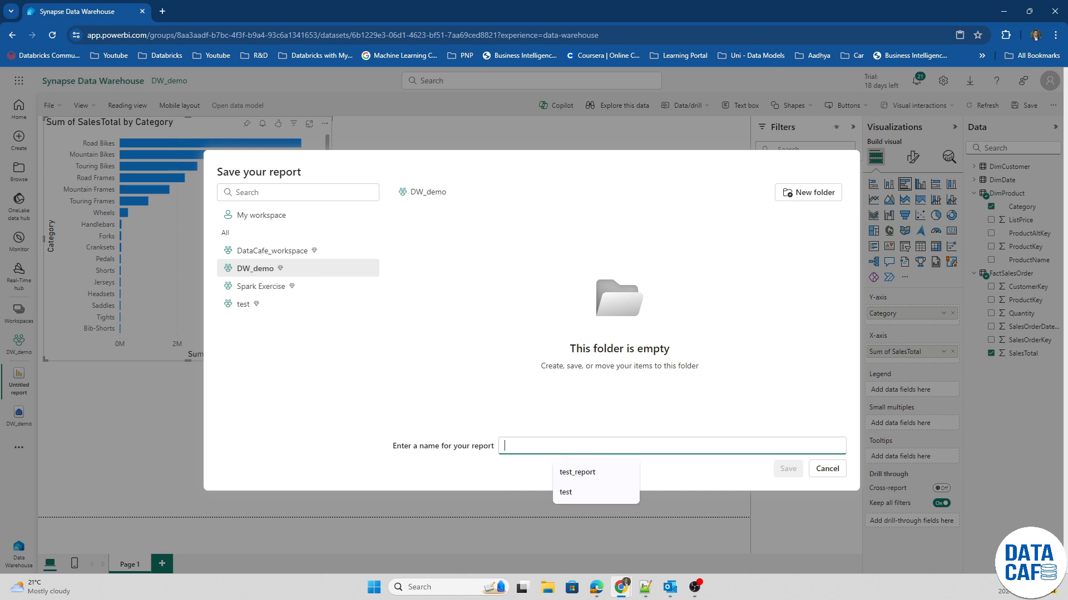
type("sales")
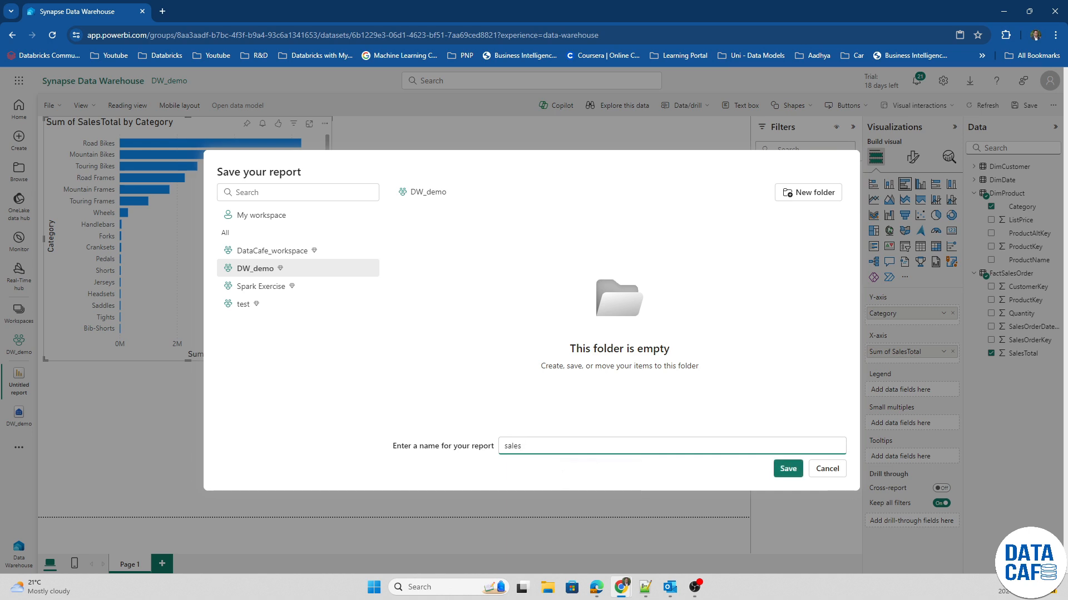
type("_repr")
key("BackSpace")
type("ort")
left_click(788, 469)
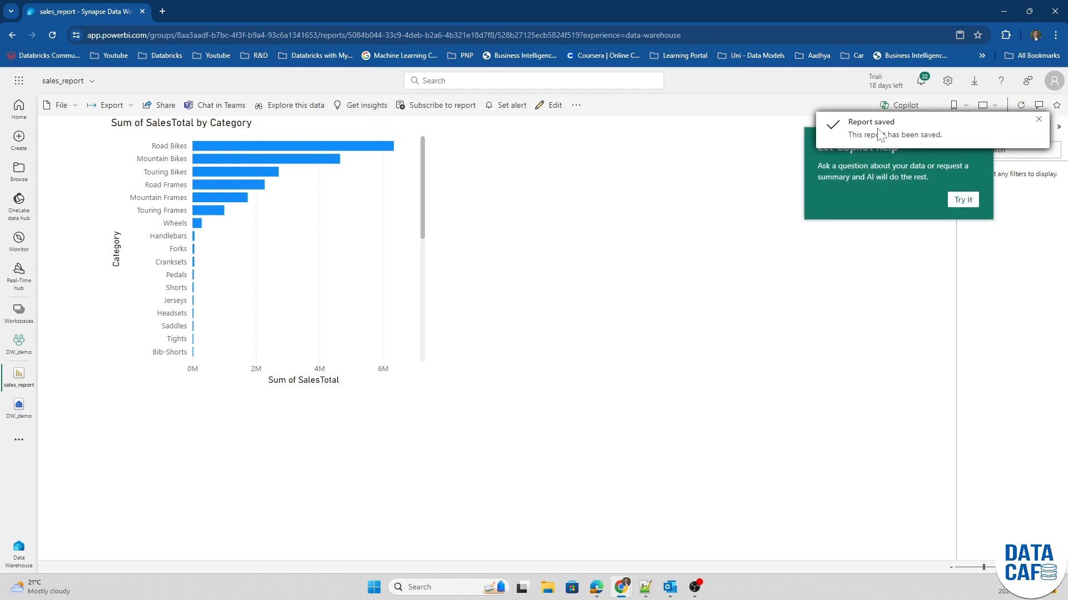
left_click(1038, 119)
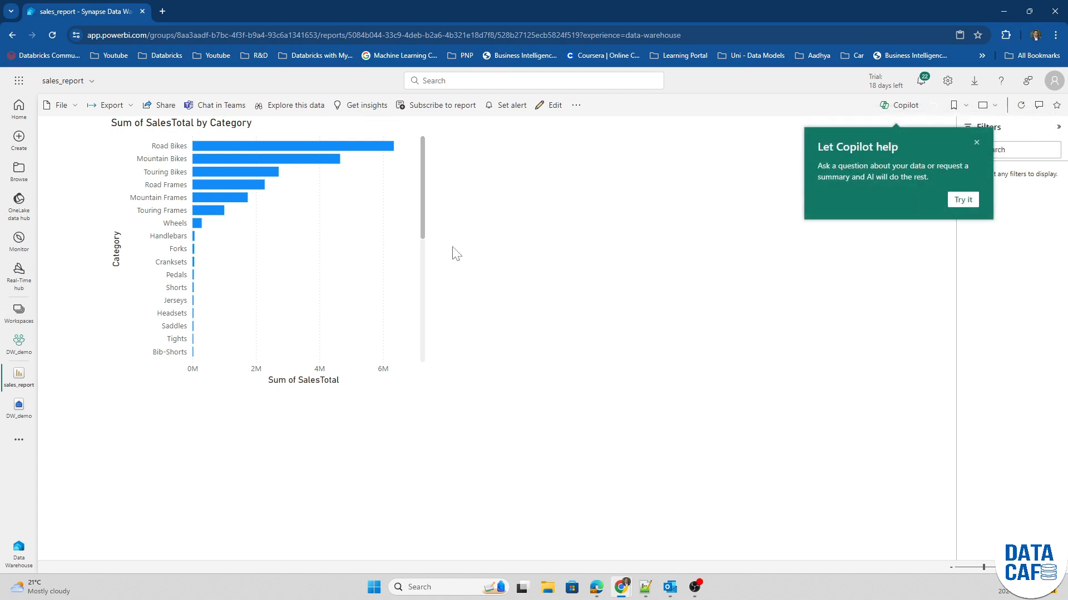
left_click(20, 344)
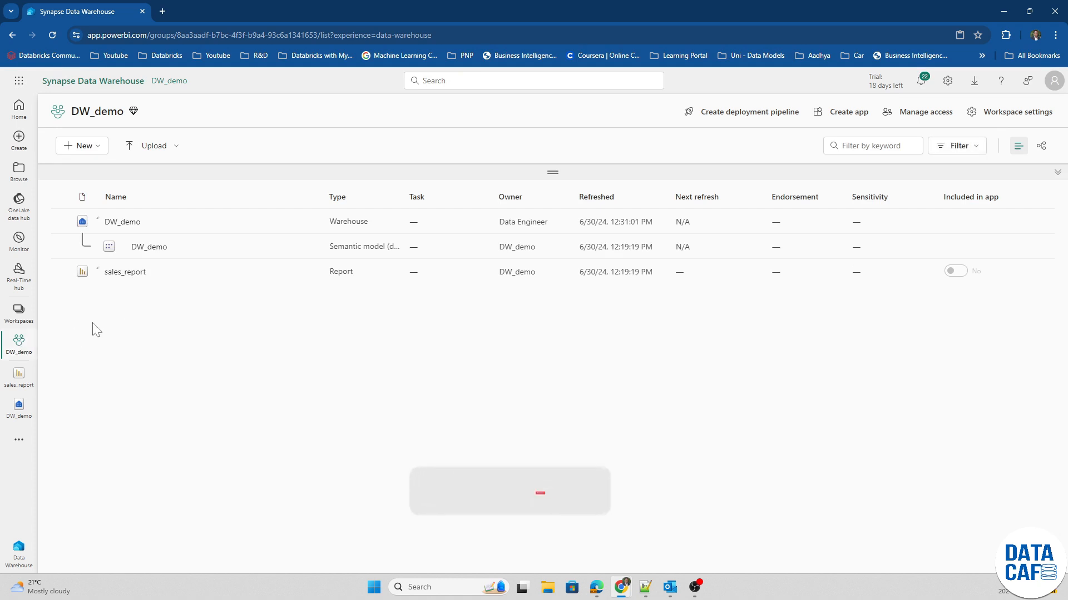